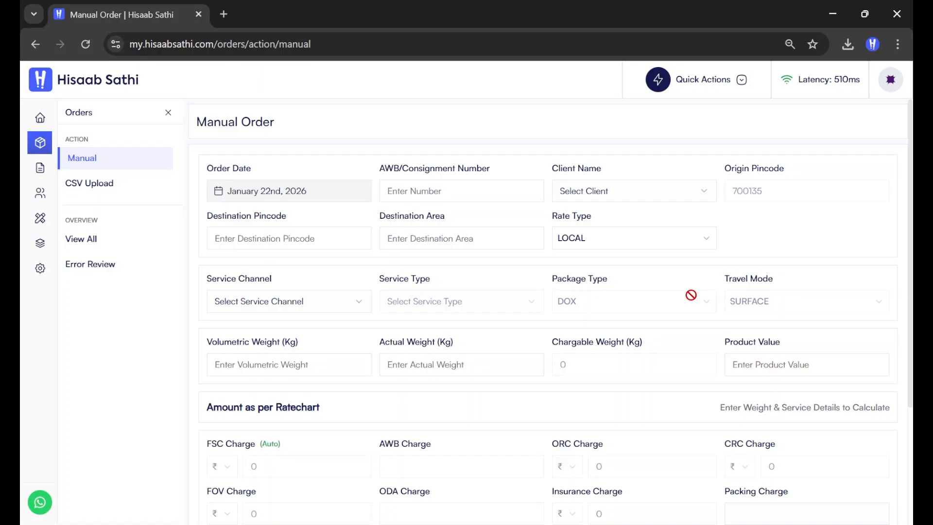
mouse_move(48, 145)
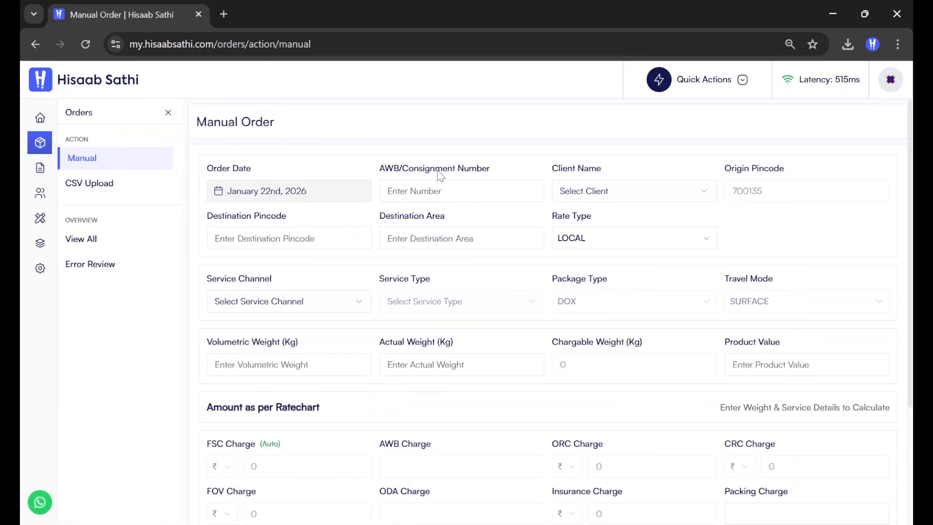
scroll(671, 329, down, 3)
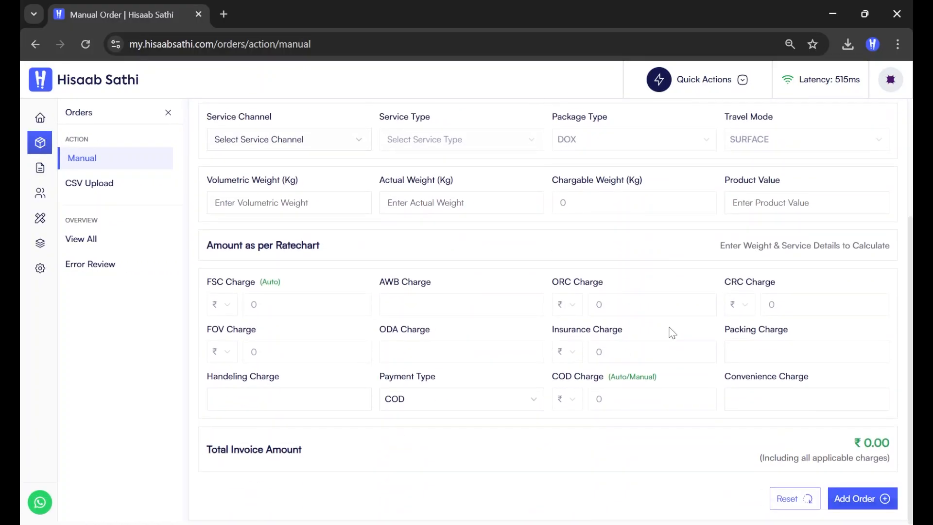
scroll(670, 330, up, 3)
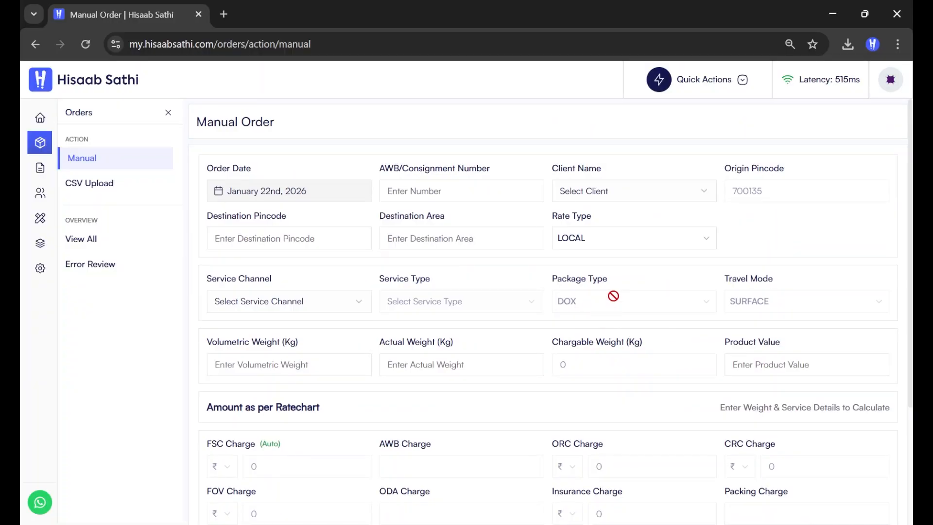
click(279, 196)
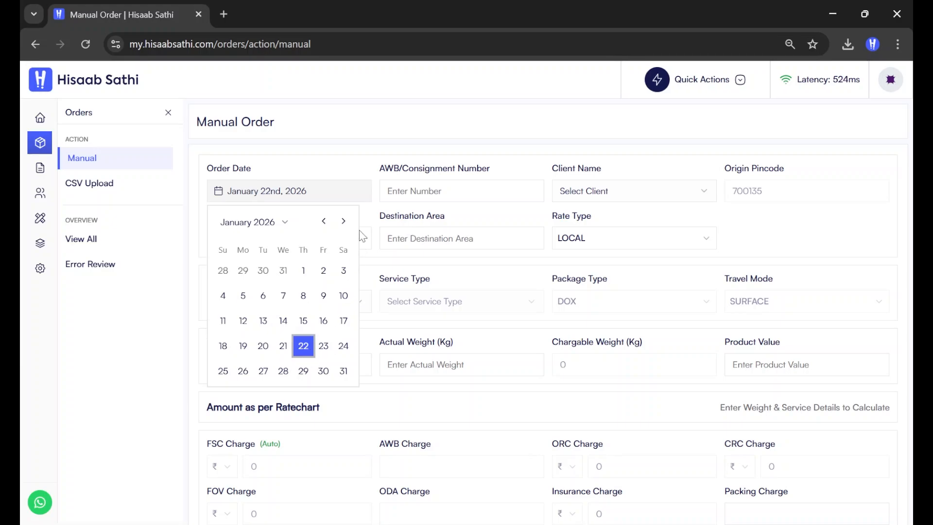
click(343, 167)
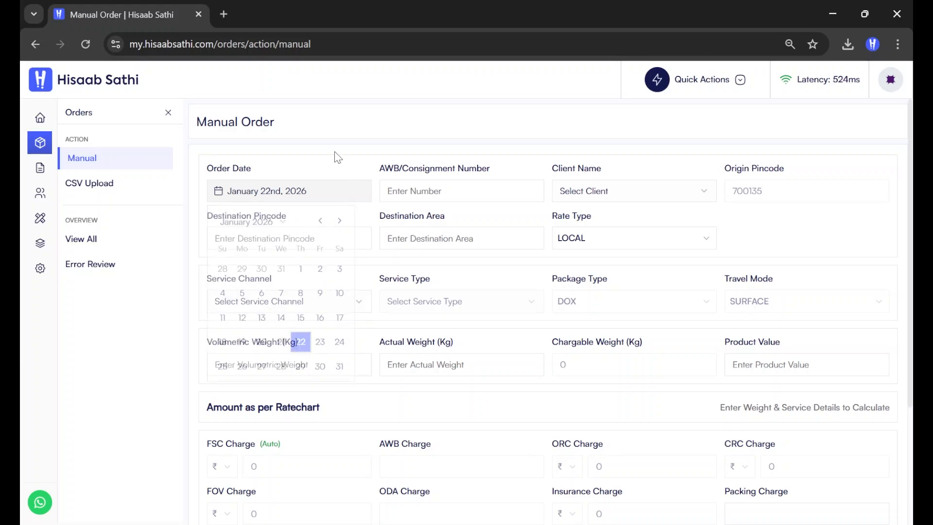
- Enter the AWB/consignment number for the order and select TEST CLIENT as the client
click(433, 191)
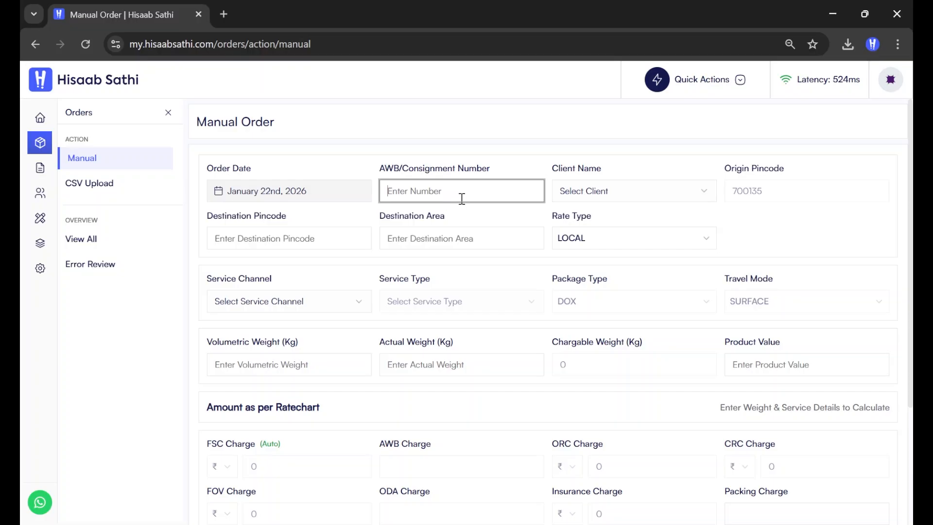
text(1234567890)
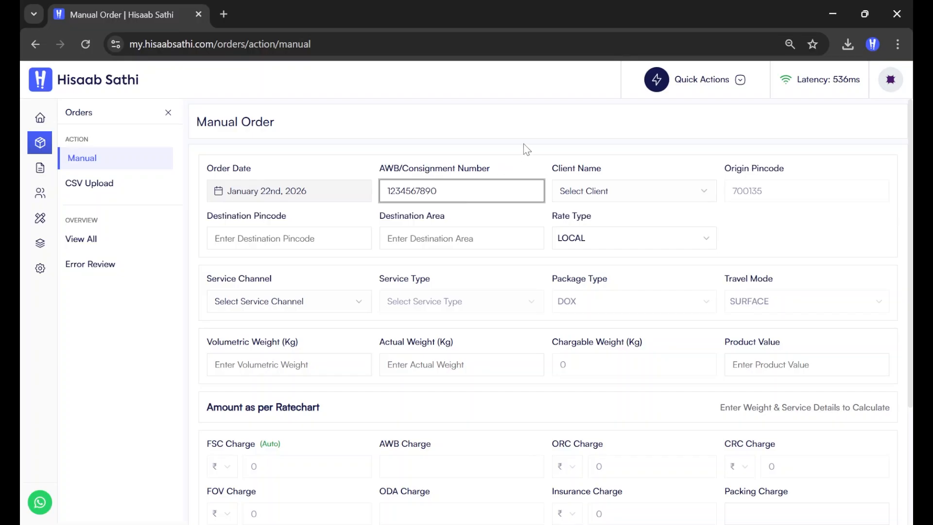
click(615, 196)
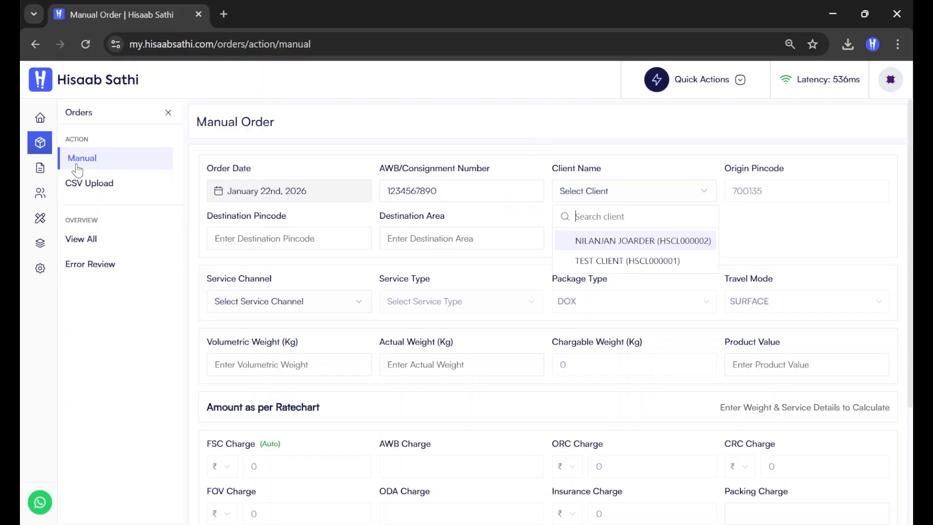
click(617, 262)
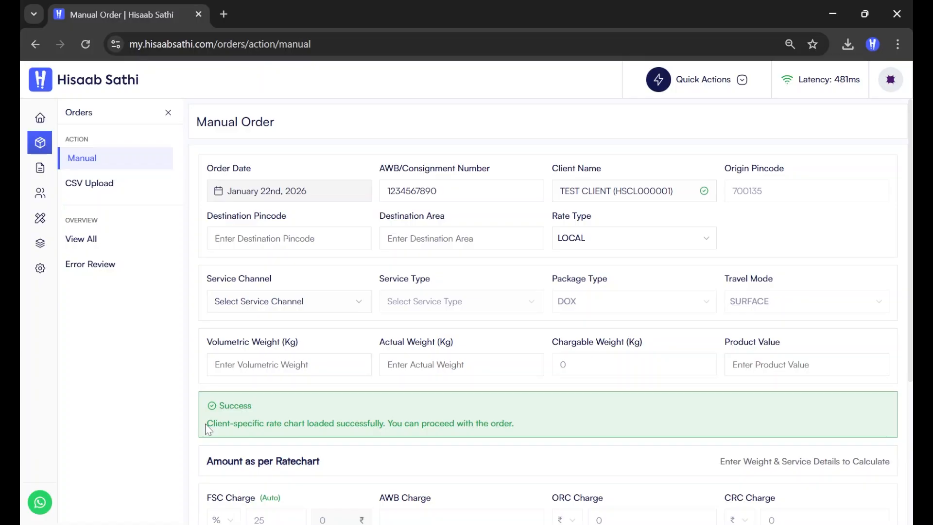
drag(208, 423, 418, 423)
triple_click(544, 426)
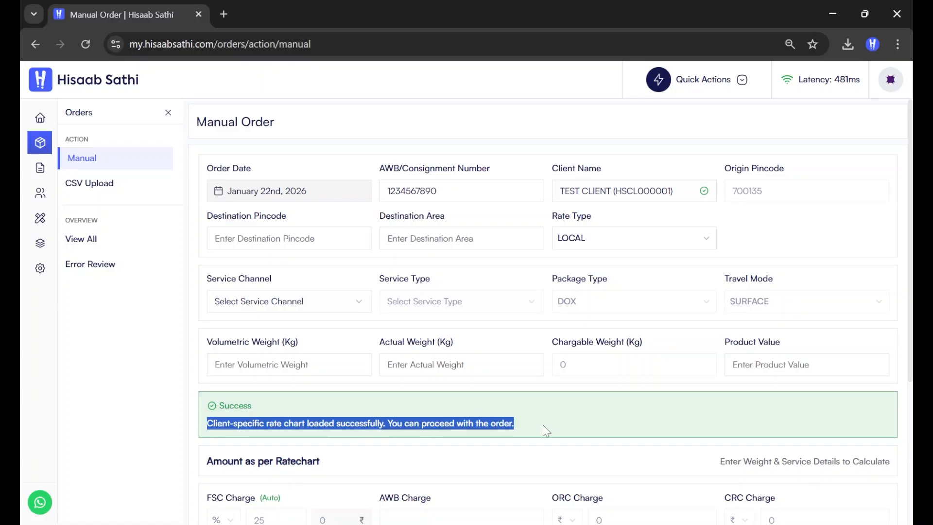
click(541, 423)
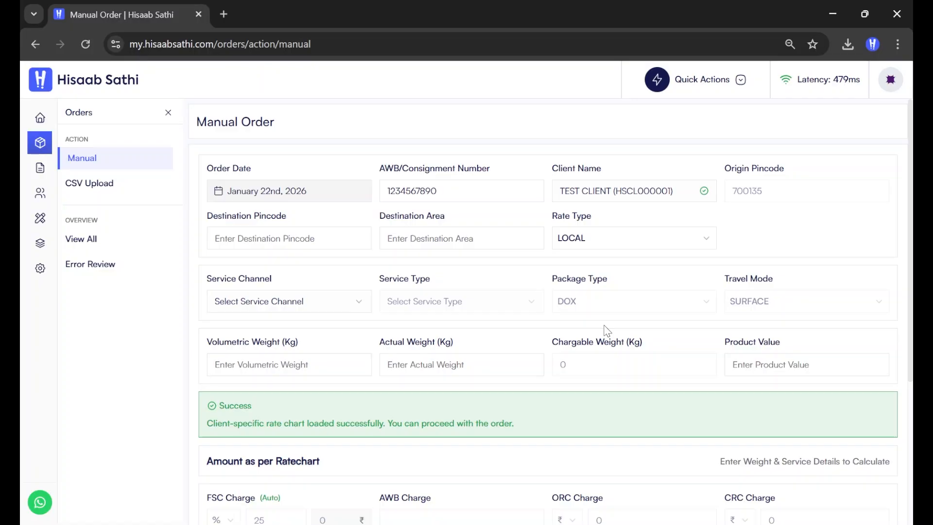
- Switch the order to the other listed client and read the rate chart notice for it
click(691, 192)
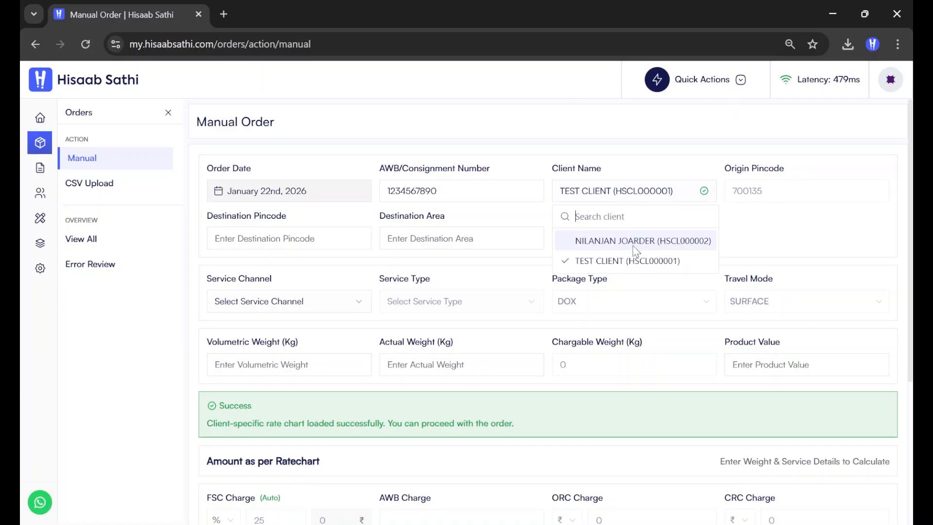
click(631, 241)
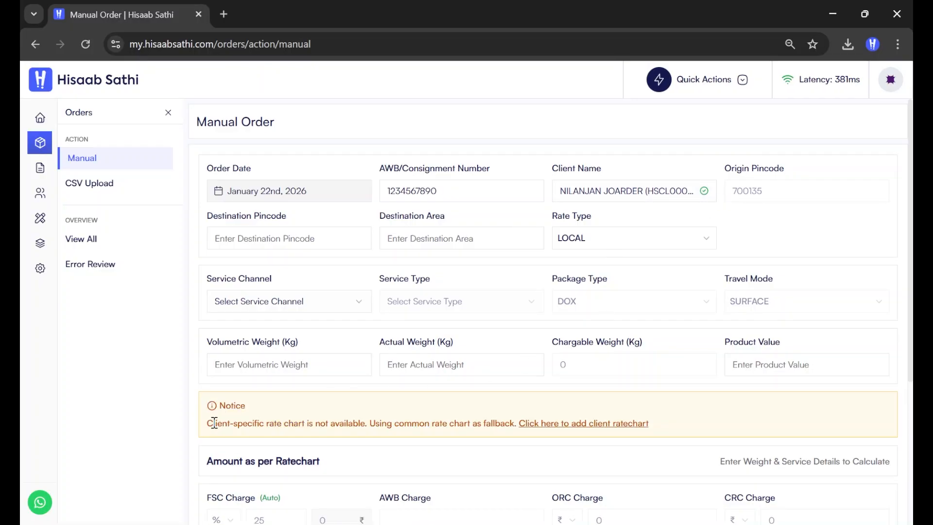
drag(207, 424, 520, 421)
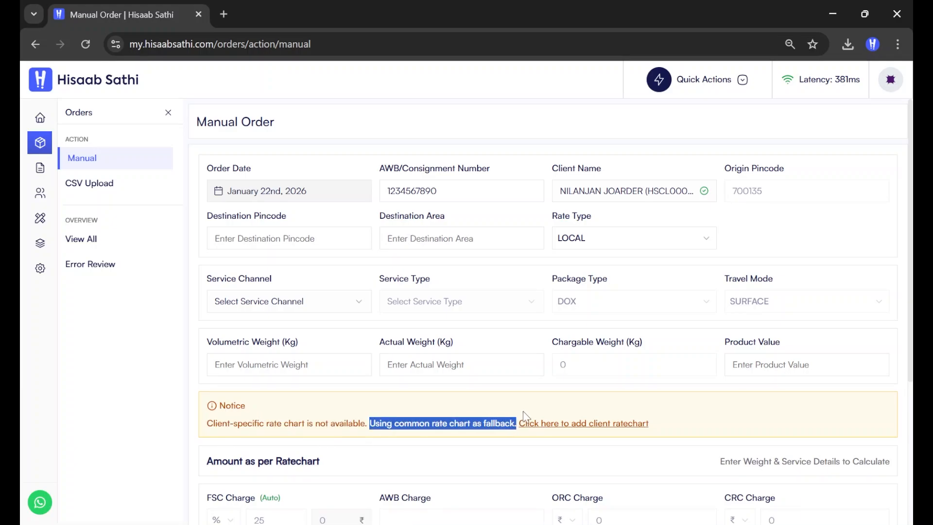
click(523, 415)
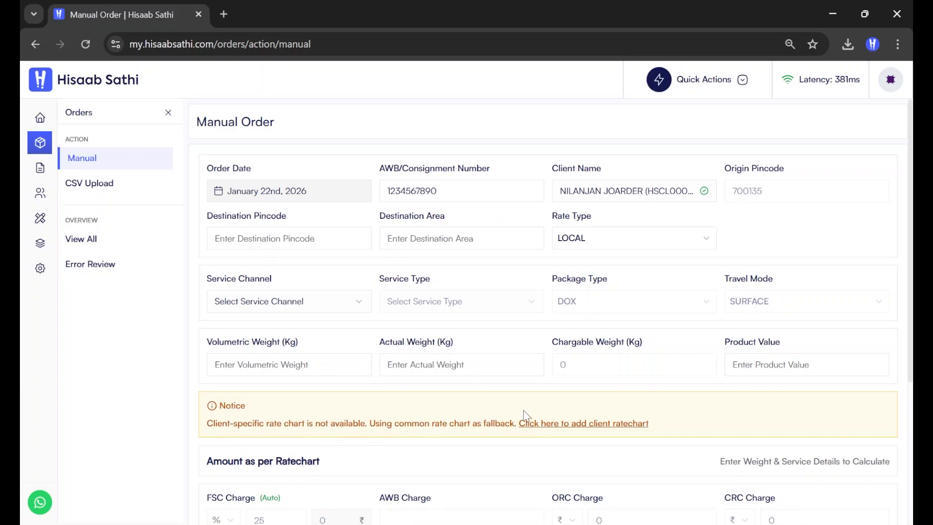
click(605, 194)
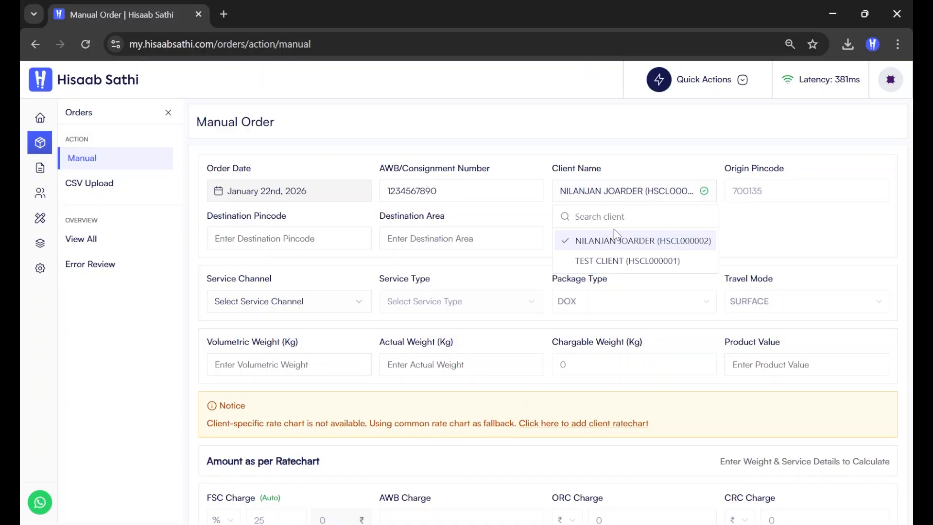
click(611, 194)
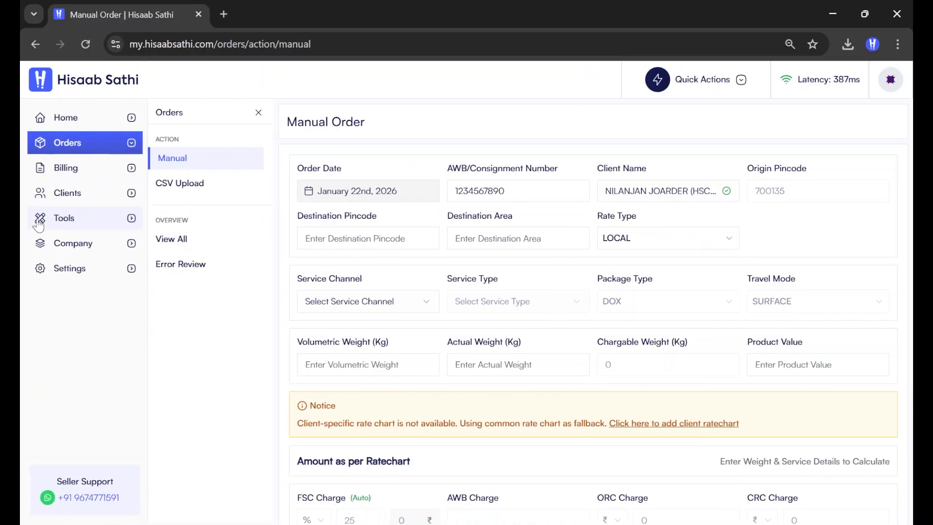
click(97, 224)
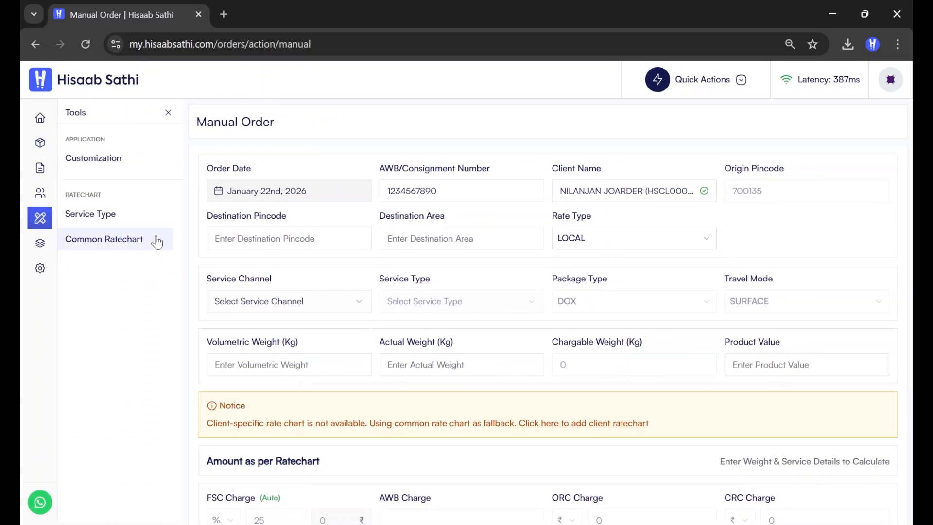
click(88, 142)
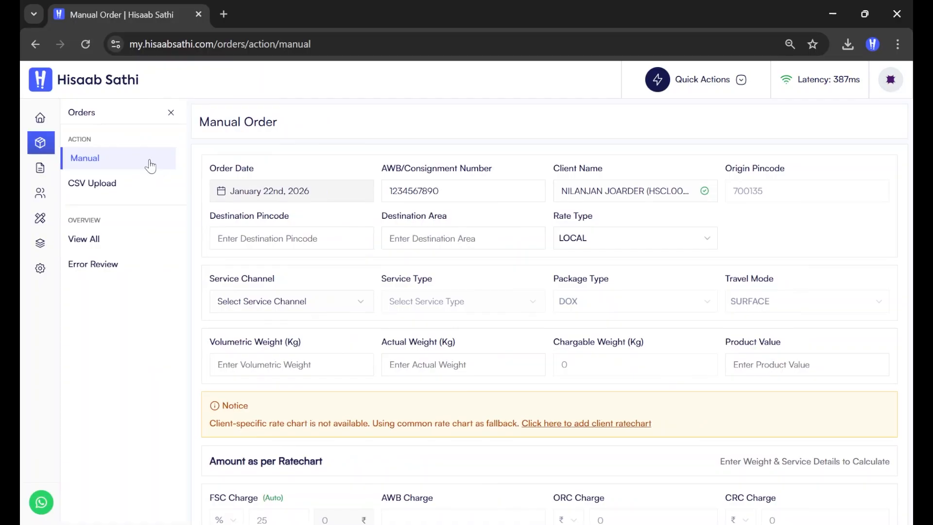
click(141, 226)
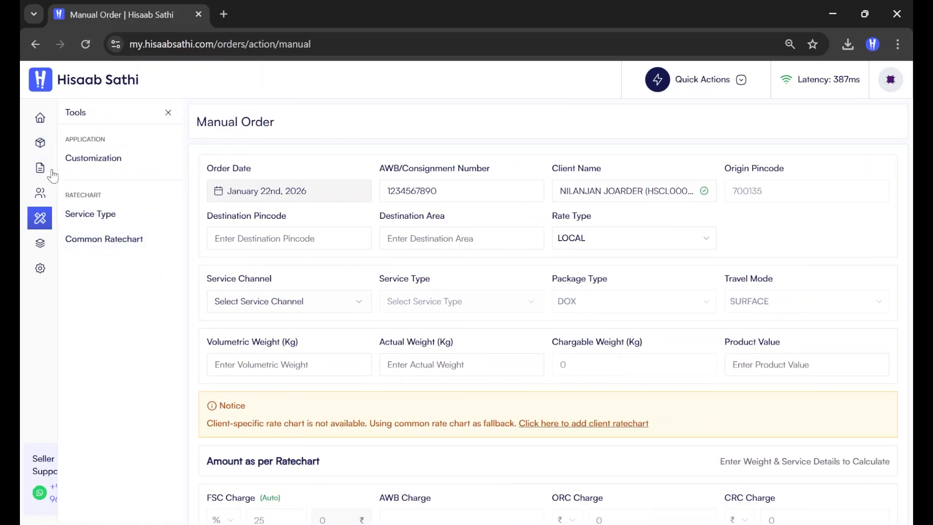
click(44, 154)
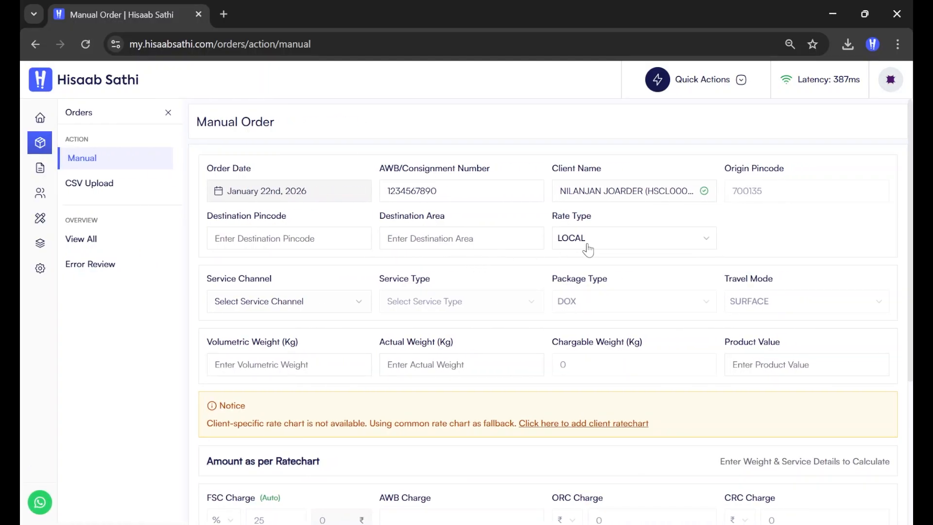
- Change the order's client back to TEST CLIENT and set the destination pincode to 700056
click(589, 191)
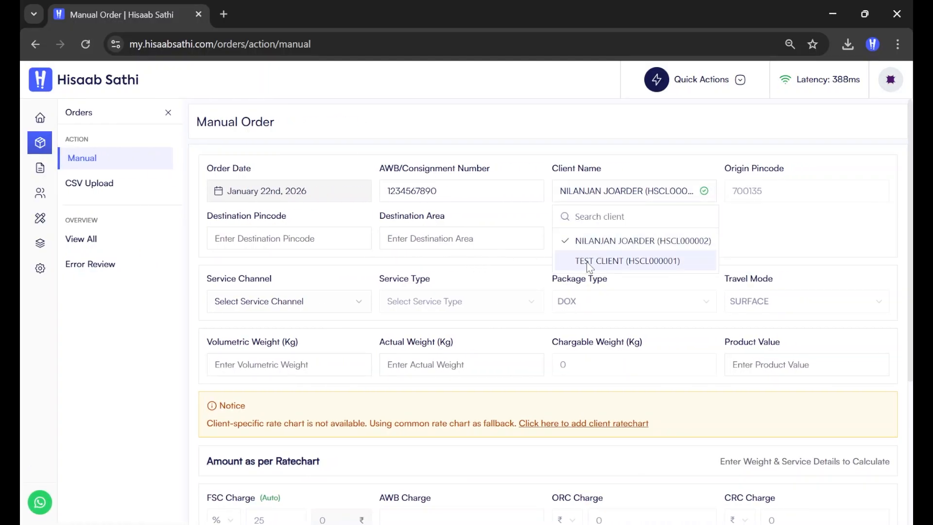
click(607, 261)
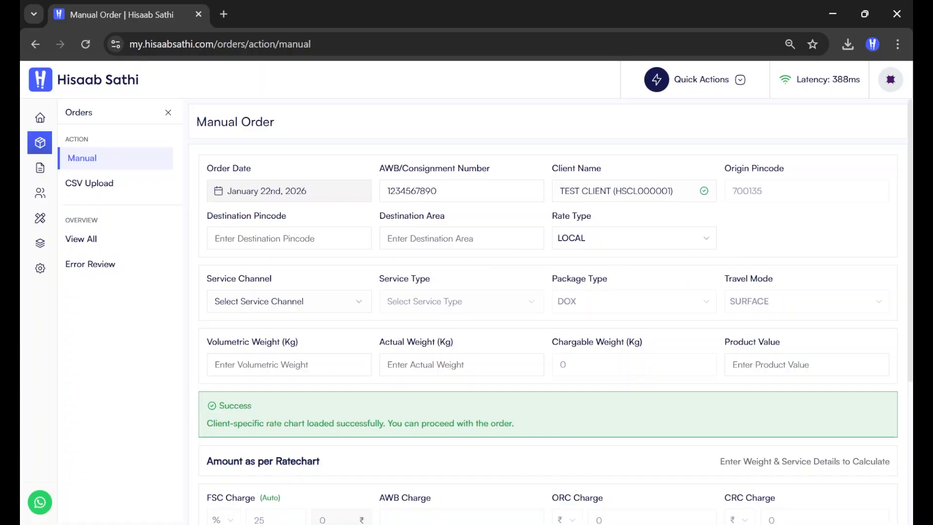
click(305, 244)
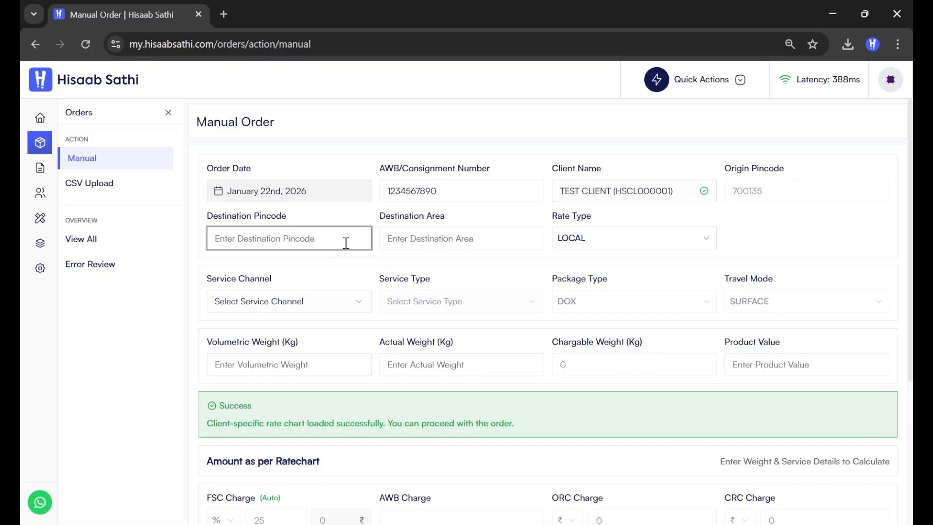
text(7)
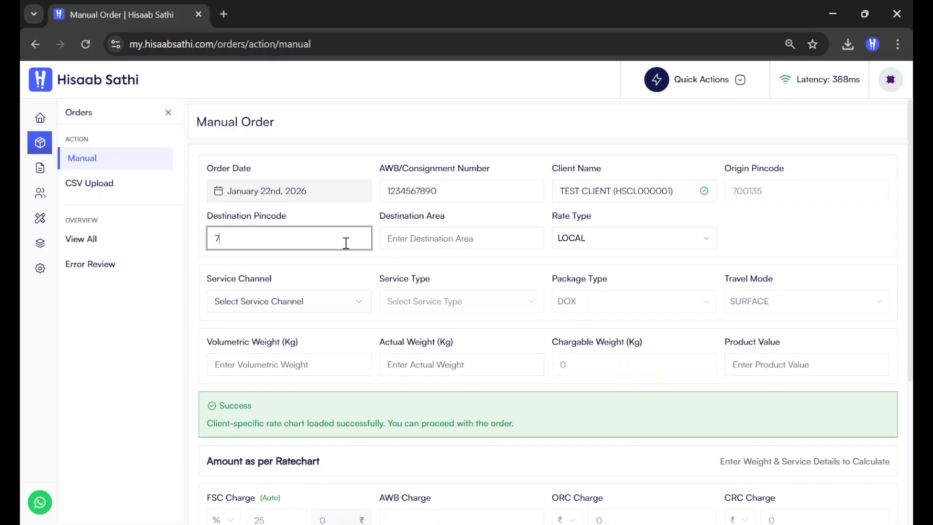
text(0005)
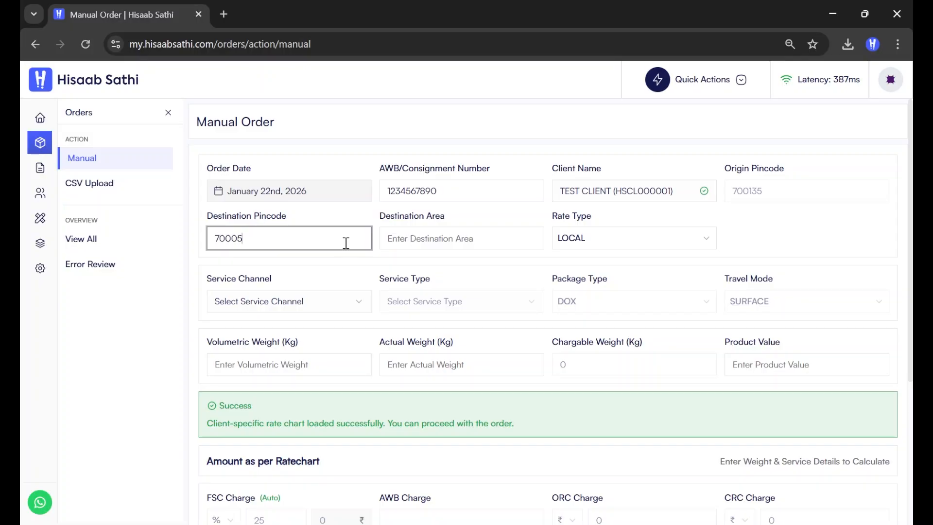
text(6)
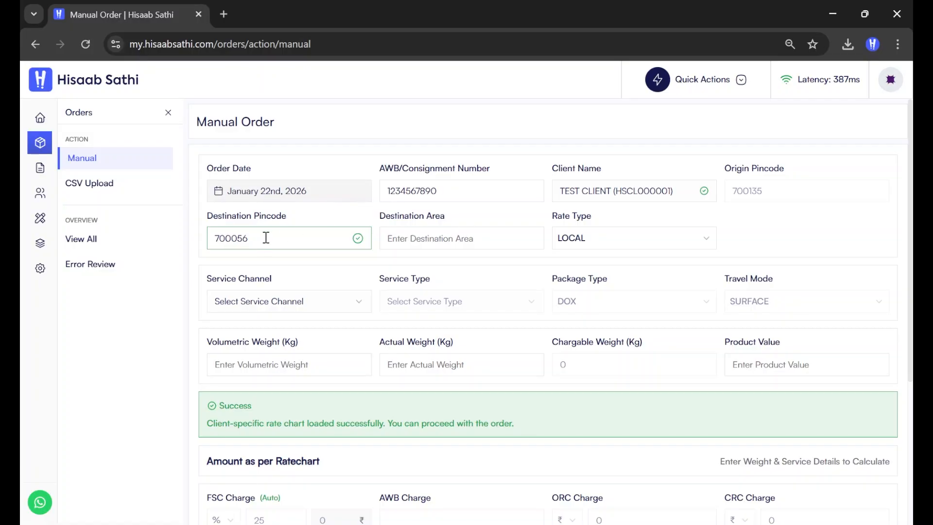
click(305, 235)
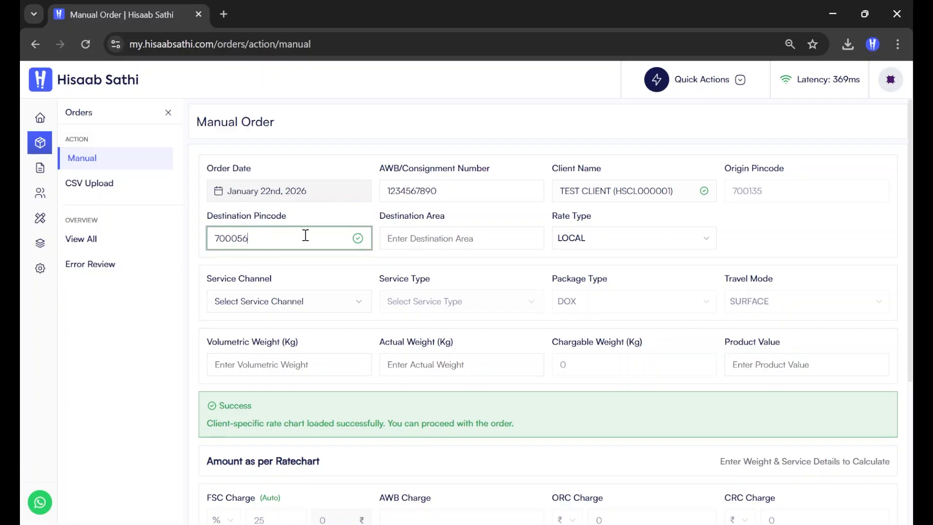
- Look over the available rate types and enter BARANAGAR as the destination area
click(692, 248)
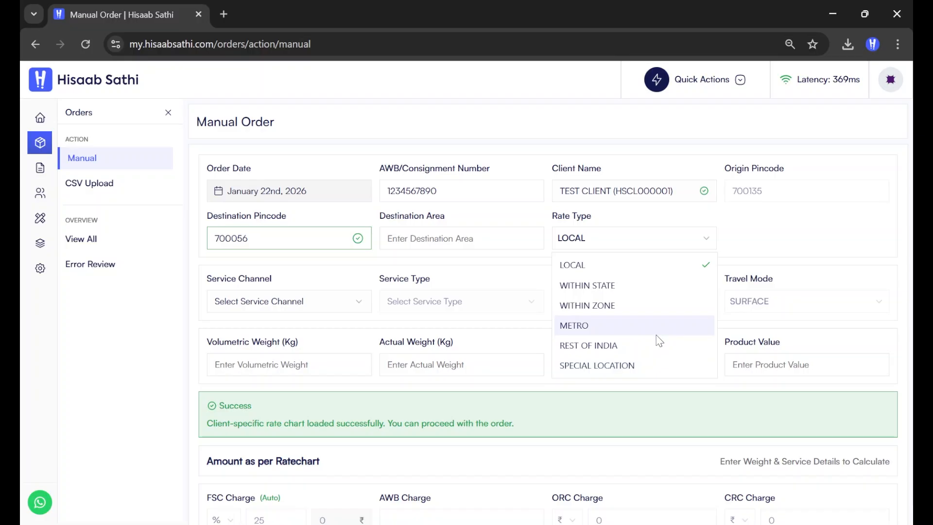
click(790, 219)
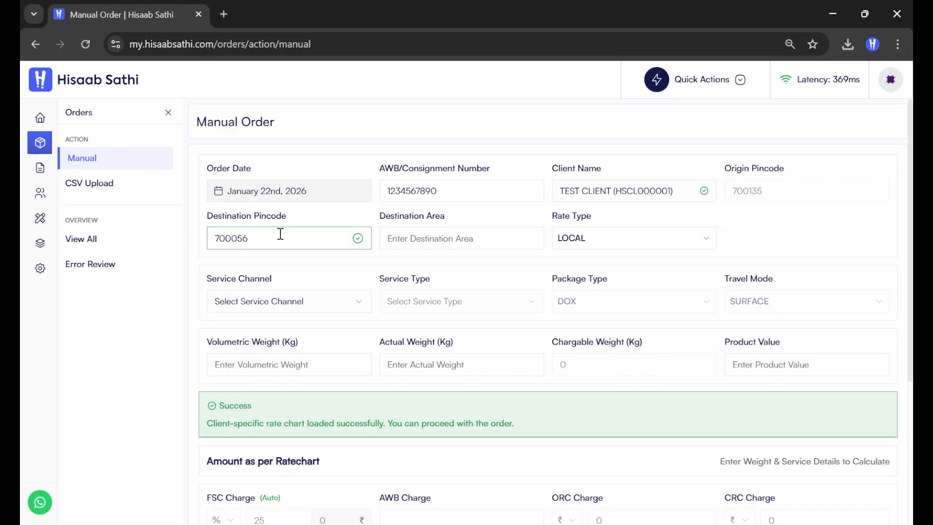
click(420, 236)
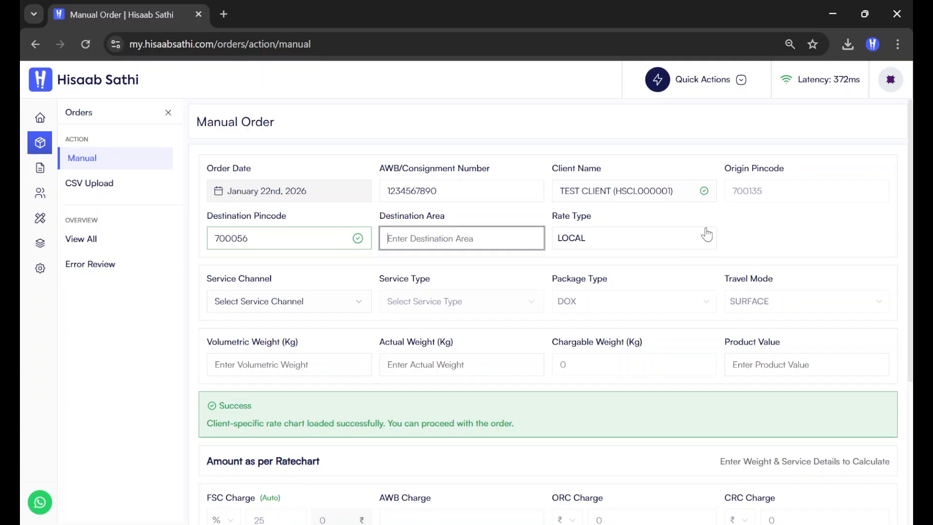
text(BARANAGAR)
click(770, 245)
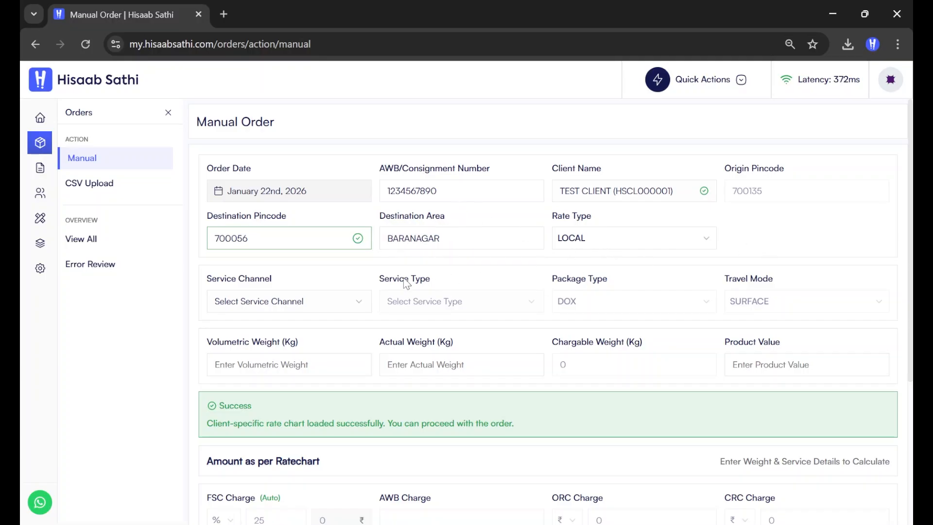
- Choose DTDC as the service channel for the order
scroll(294, 276, down, 3)
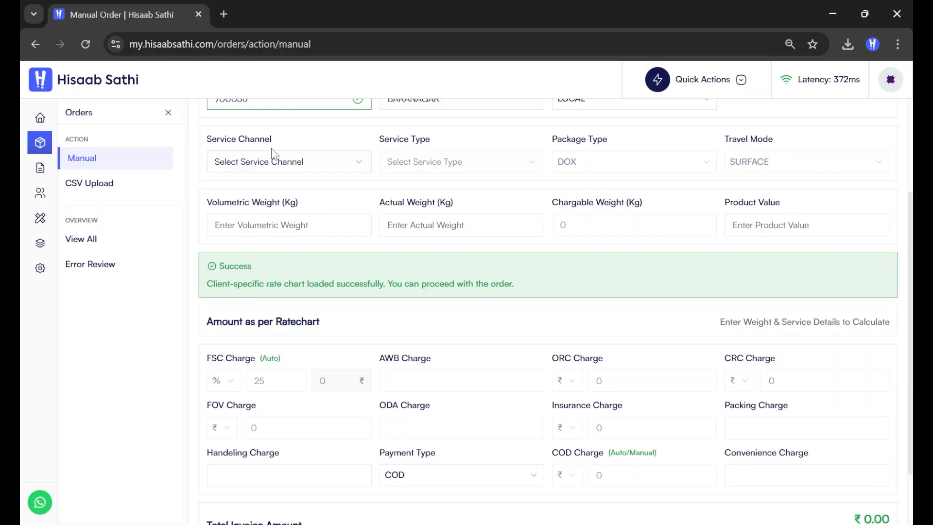
click(352, 170)
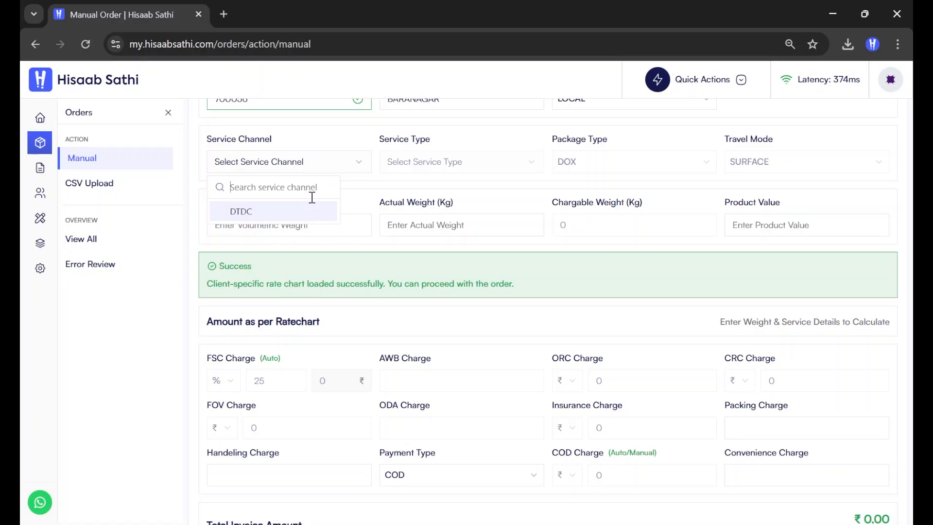
click(313, 211)
scroll(476, 195, up, 2)
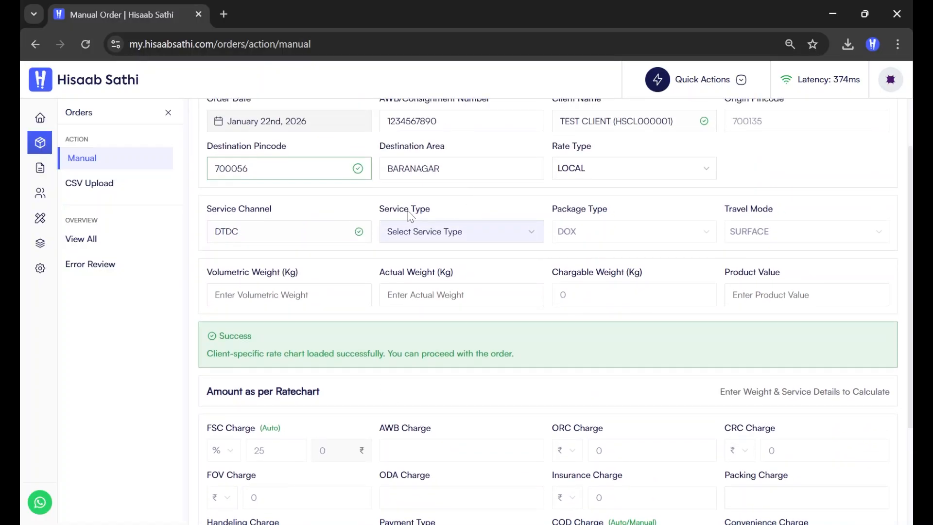
- Set the service type to STANDARD and look over the package type and travel mode options, keeping DOX and SURFACE
click(474, 232)
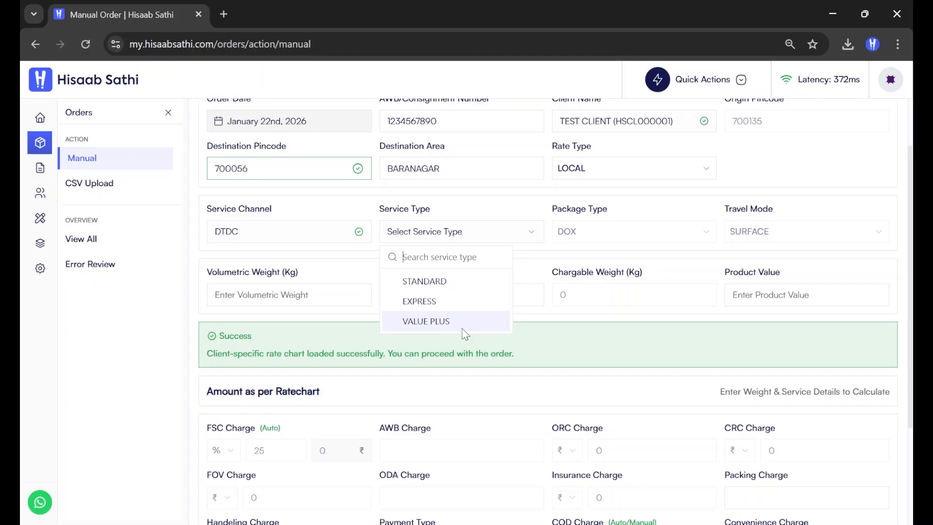
click(454, 289)
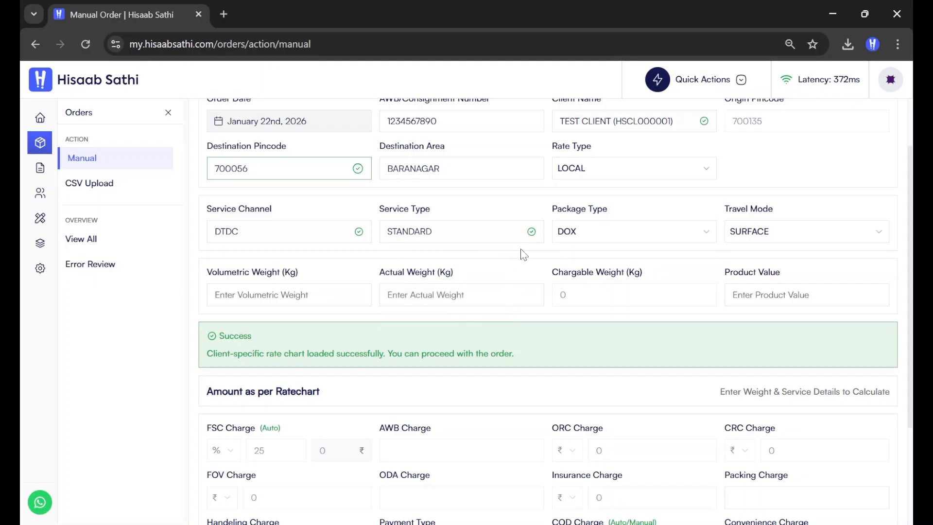
click(574, 231)
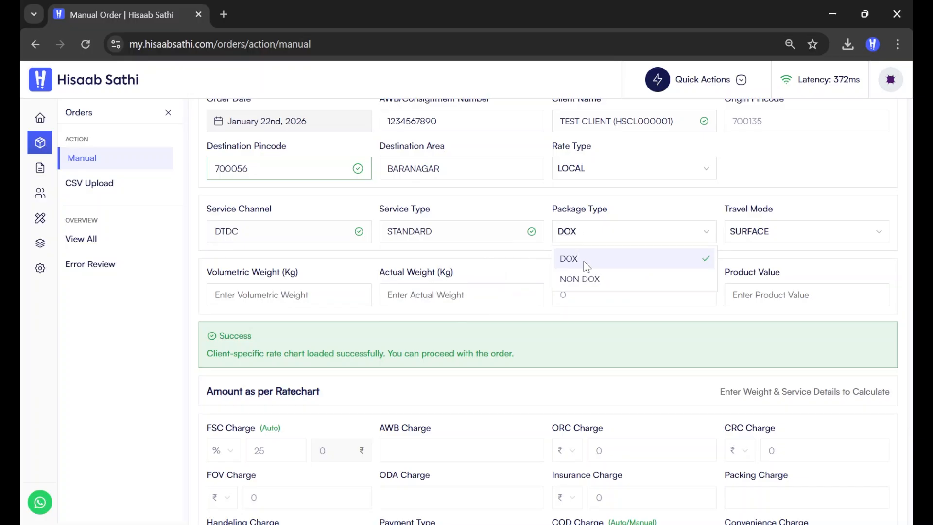
click(730, 238)
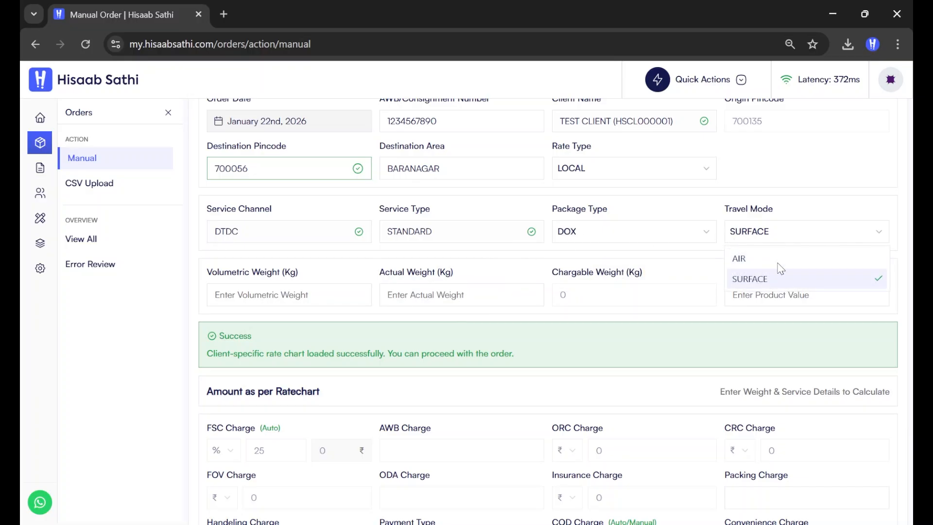
click(781, 199)
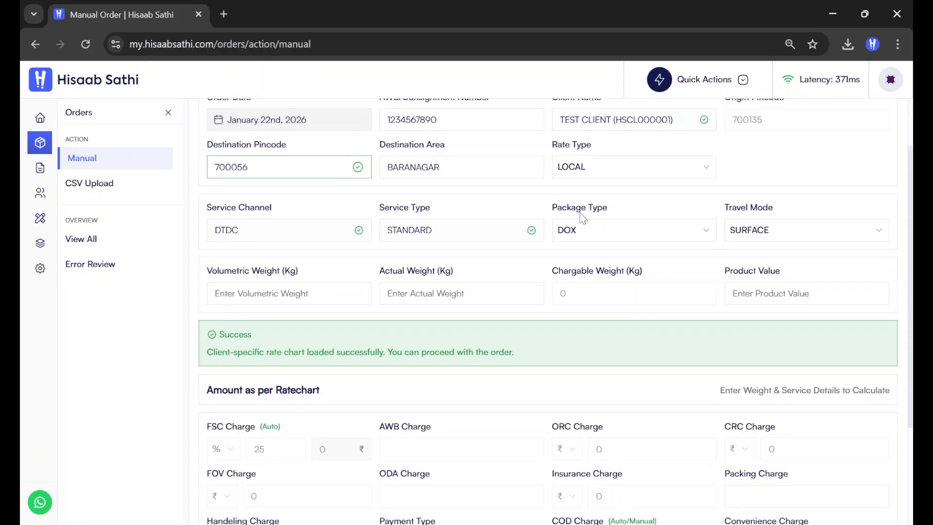
scroll(391, 210, down, 3)
scroll(242, 348, up, 3)
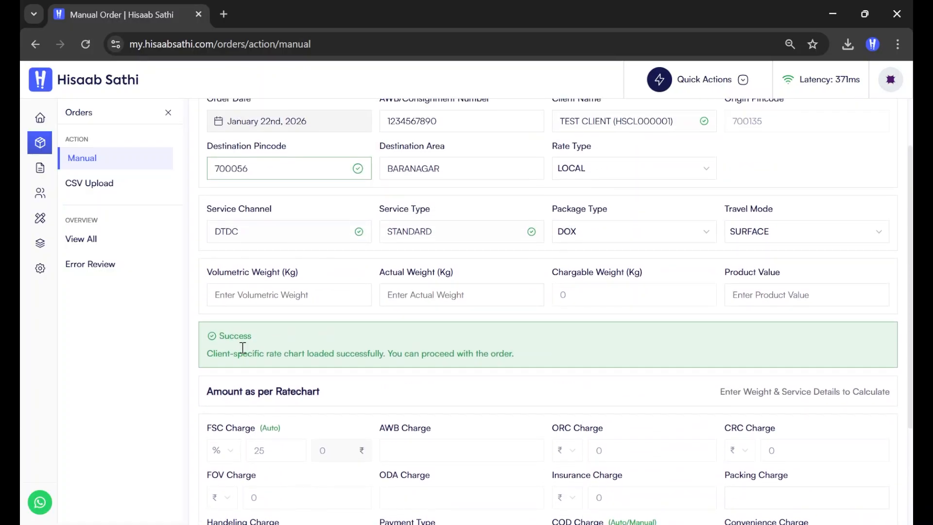
- Enter a volumetric weight of 2 kg and check the amount calculated from the rate chart
click(251, 294)
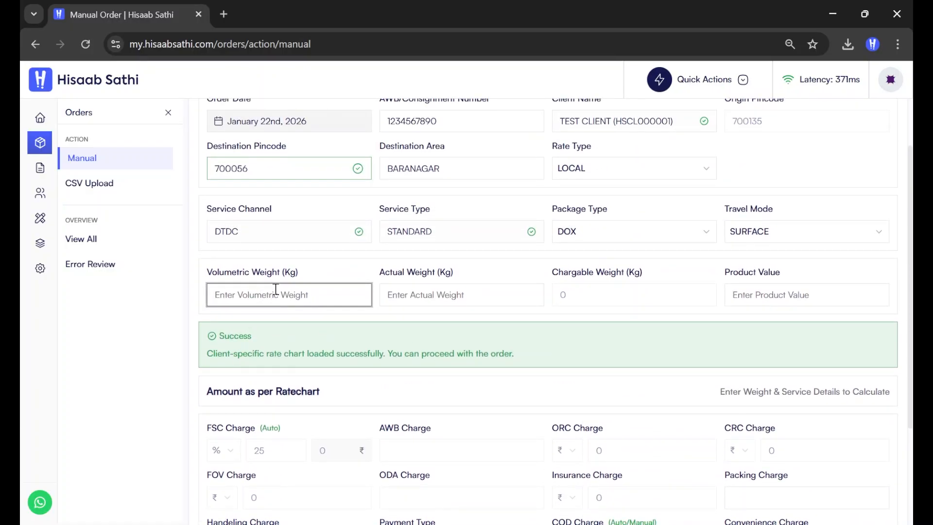
text(2)
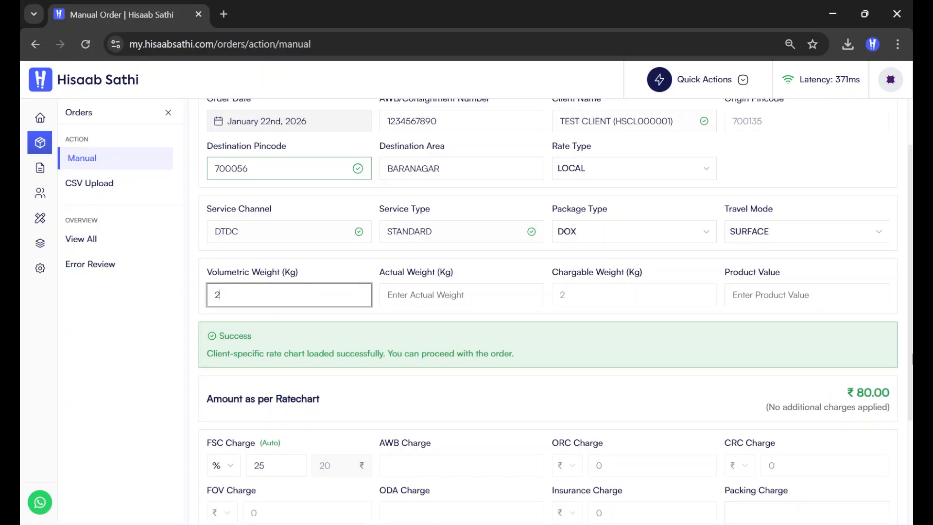
drag(844, 394, 898, 388)
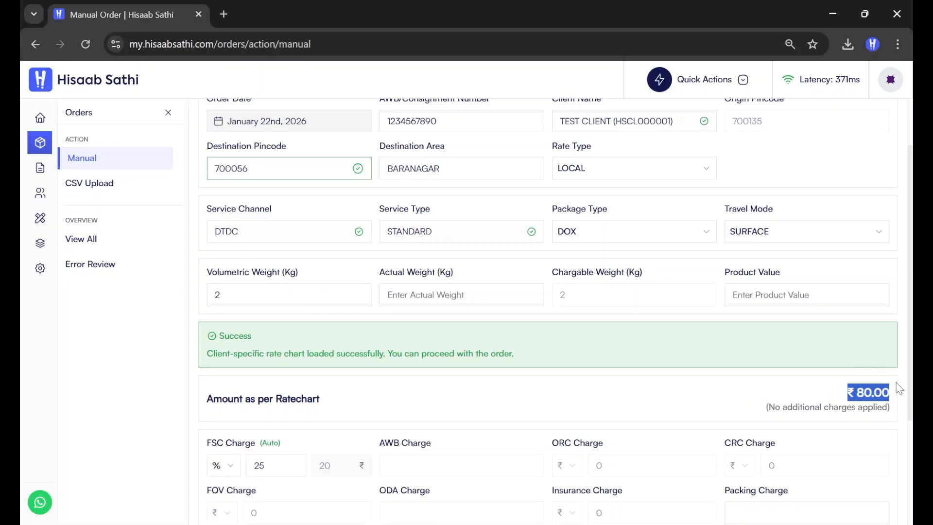
click(782, 388)
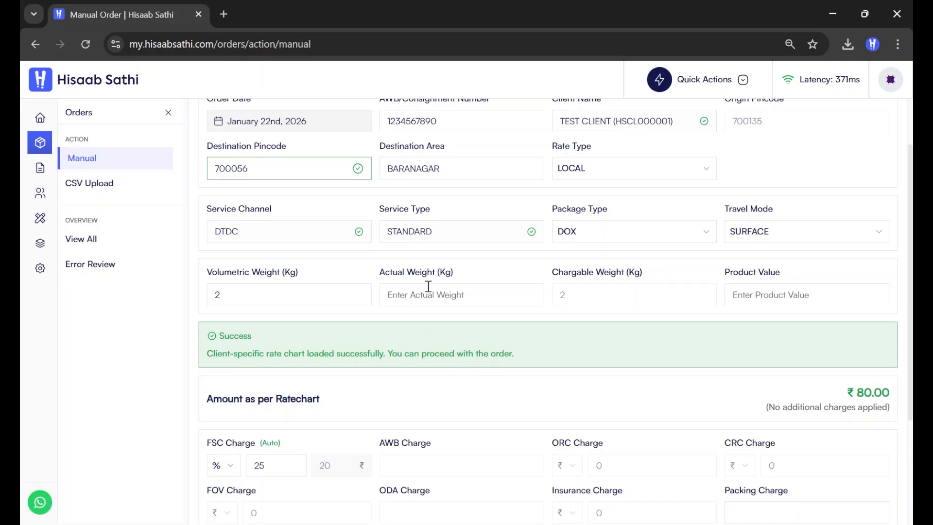
- Enter an actual weight of 3 kg and check the recalculated rate chart amount
click(412, 290)
text(3)
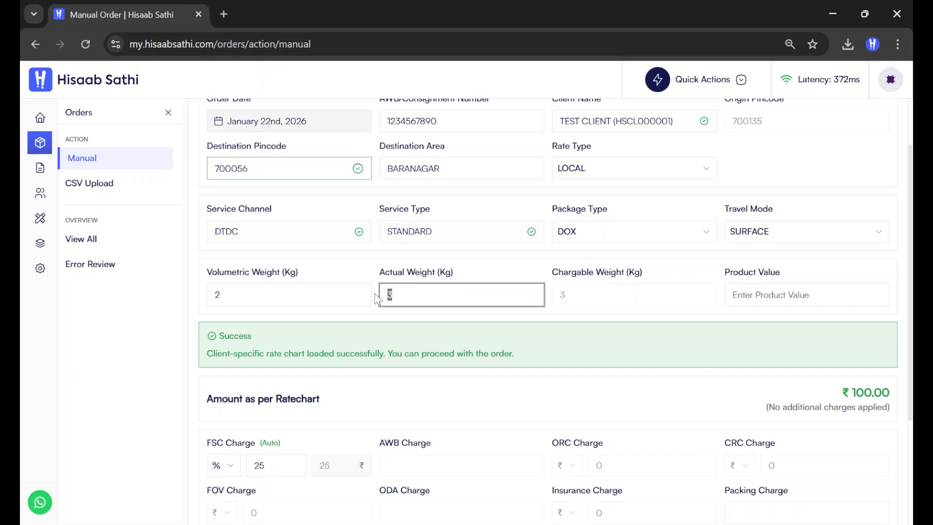
click(616, 307)
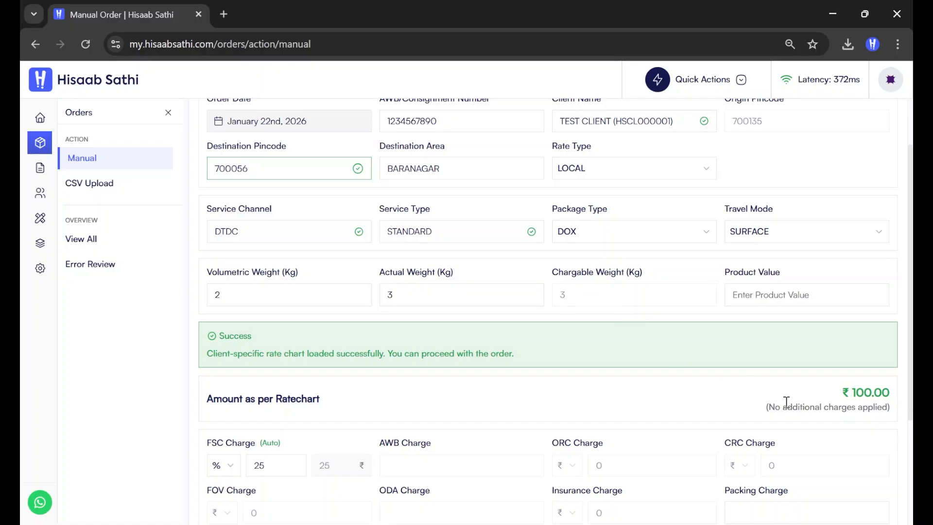
drag(783, 404, 892, 407)
click(869, 387)
- Set the volumetric weight to 4 kg and enter a product value of 1000
drag(228, 294, 214, 294)
text(4)
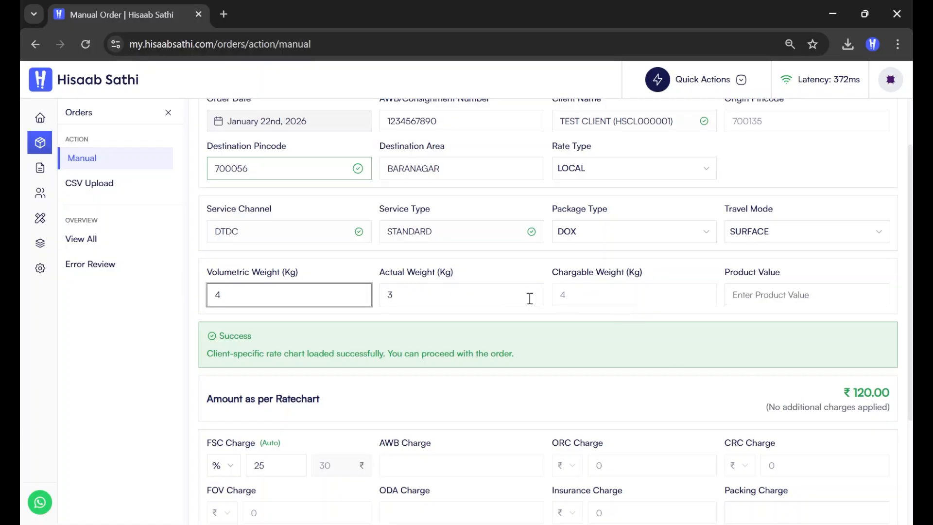
click(578, 302)
drag(256, 289, 150, 292)
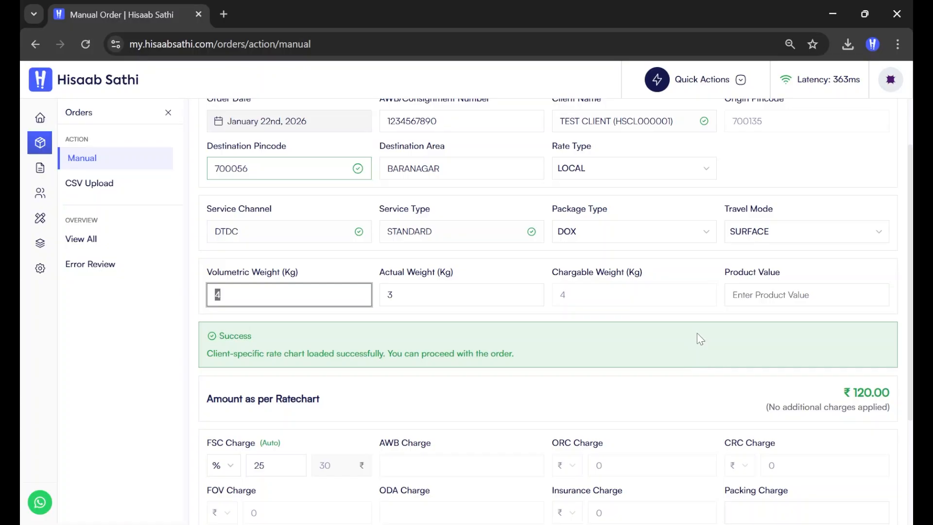
click(755, 290)
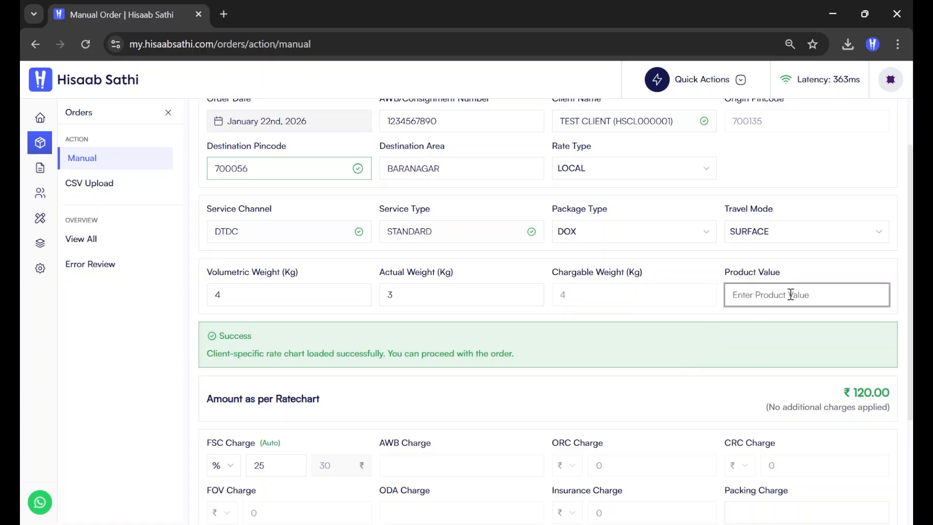
text(1000)
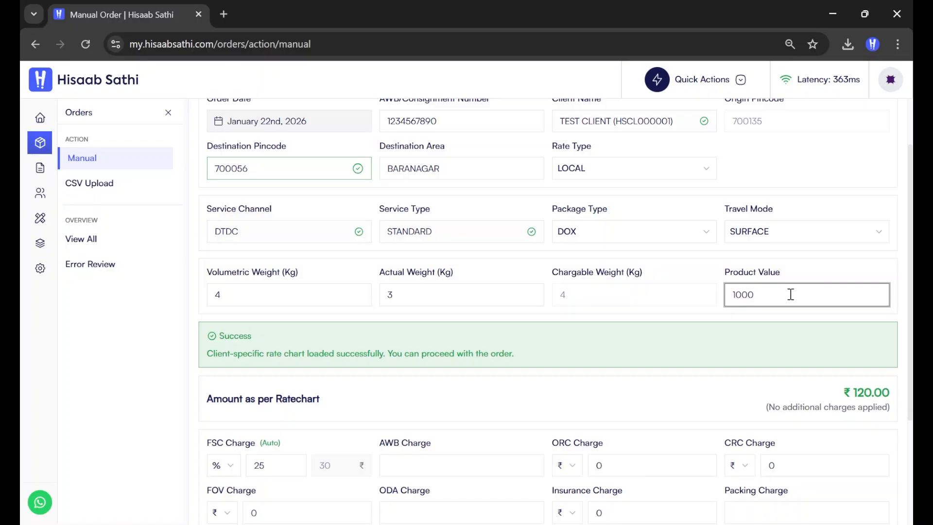
- Set the order's FSC charge to 10 percent
scroll(437, 238, down, 3)
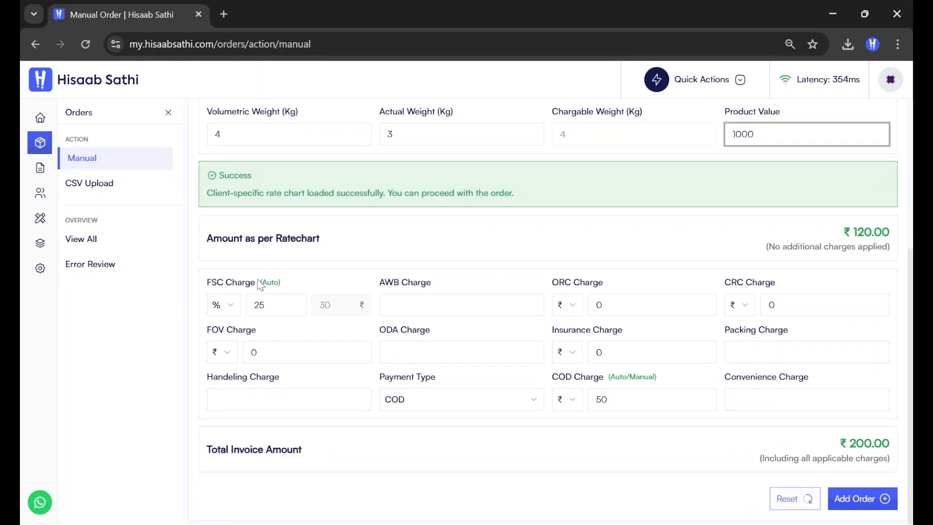
double_click(260, 304)
text(1)
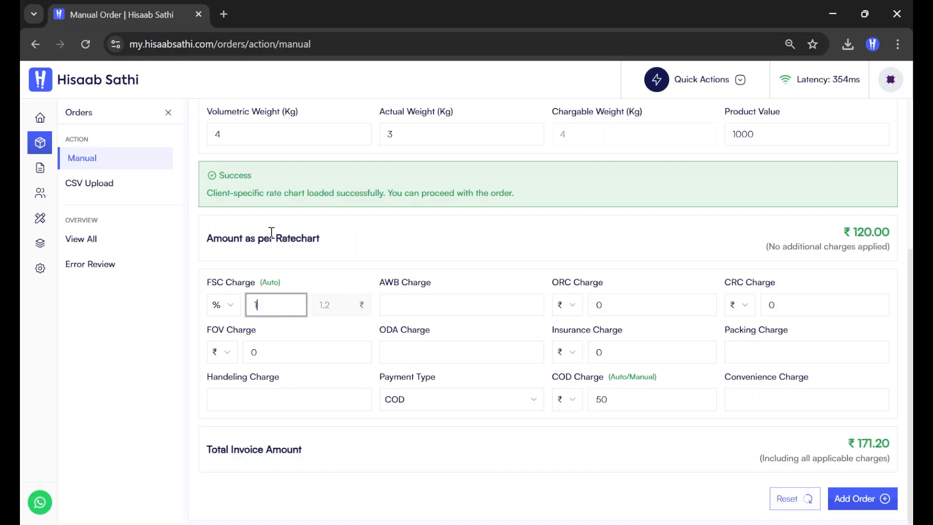
text(0)
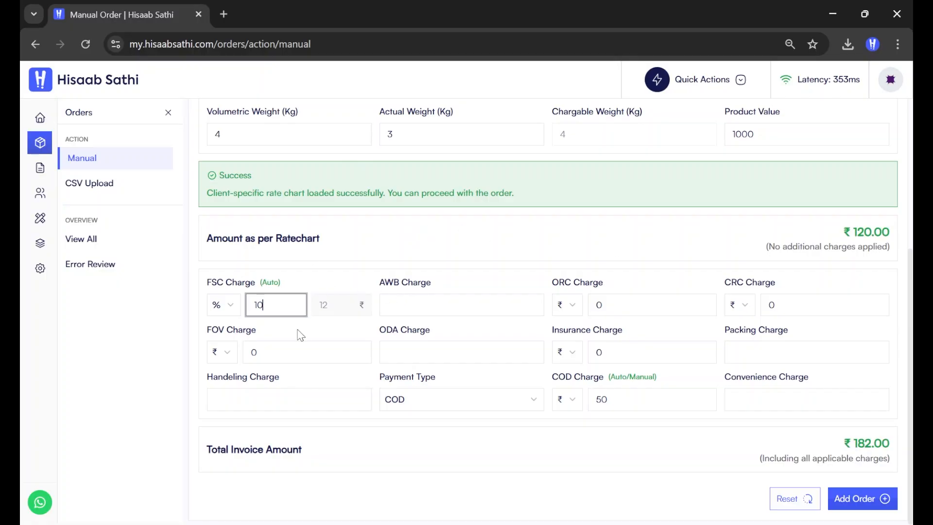
click(440, 305)
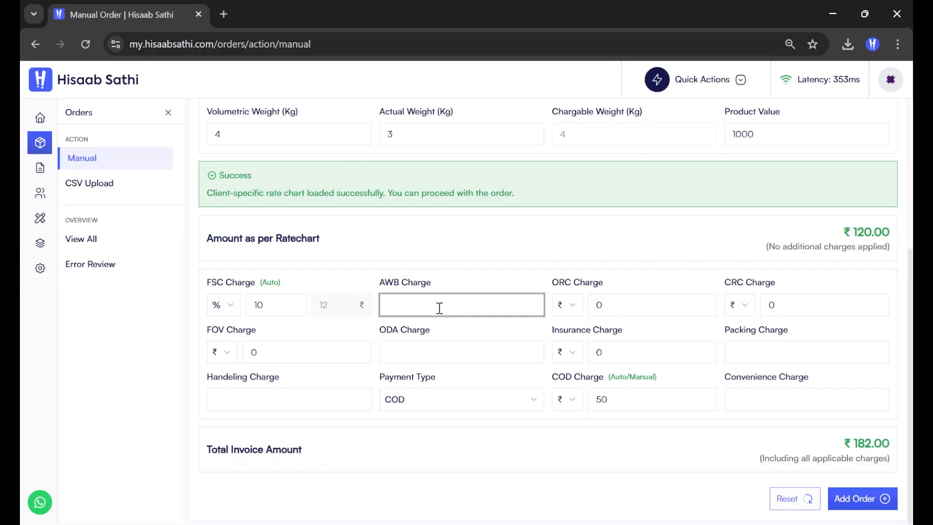
click(661, 301)
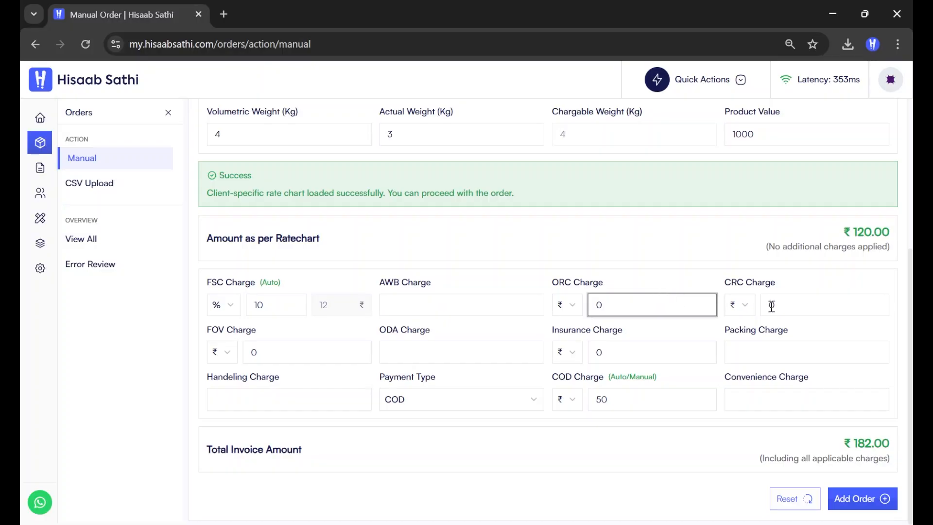
click(787, 305)
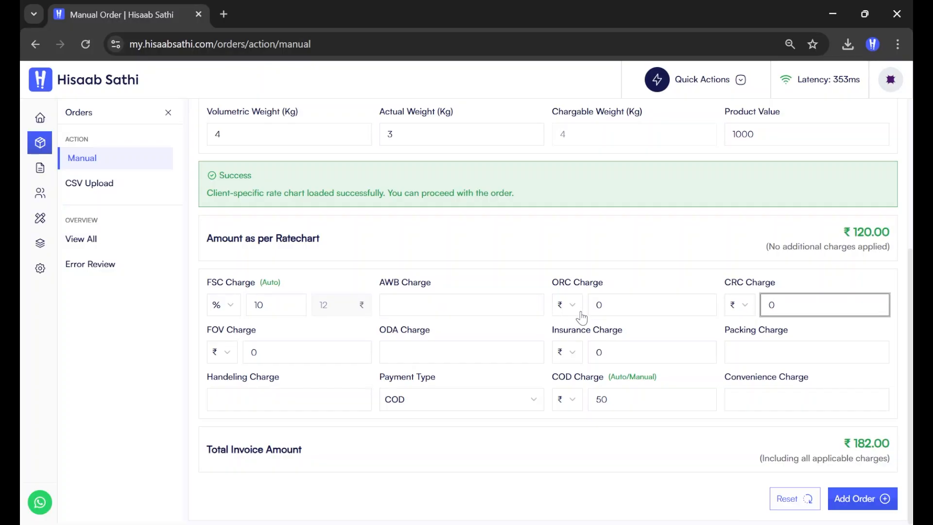
click(596, 303)
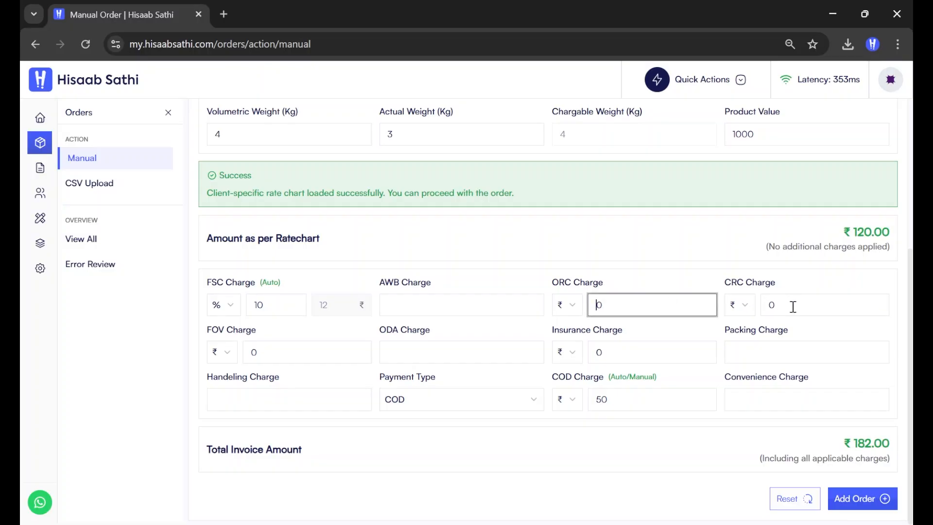
- Make the ORC charge percentage-based and set it to 1 percent
click(568, 308)
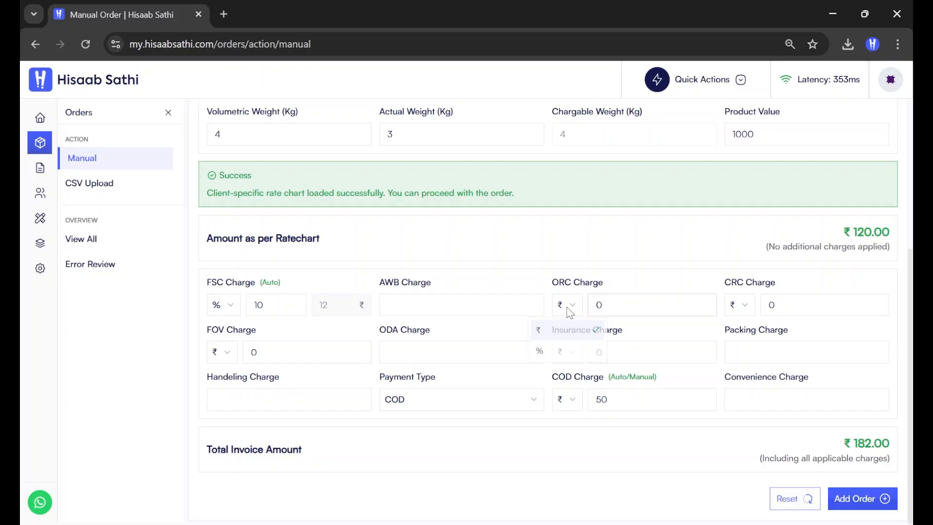
click(558, 352)
click(569, 306)
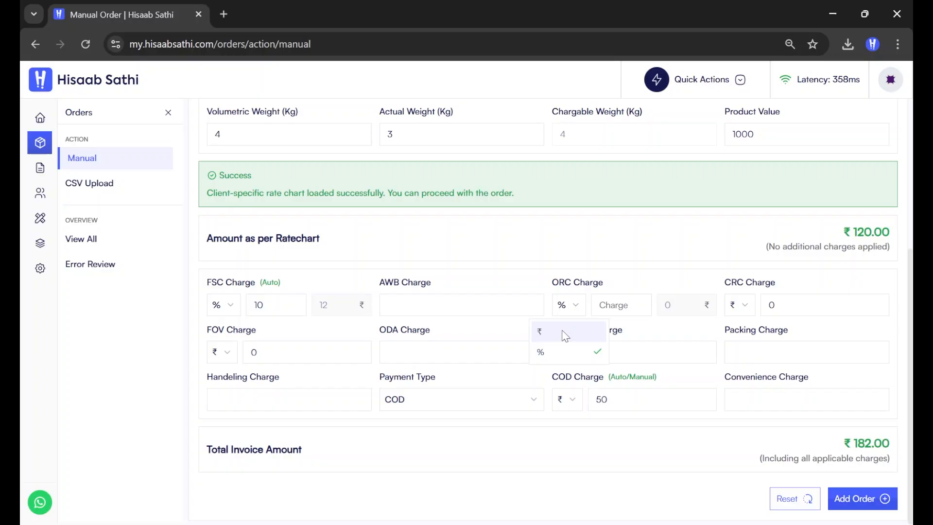
click(615, 305)
click(617, 304)
text(1)
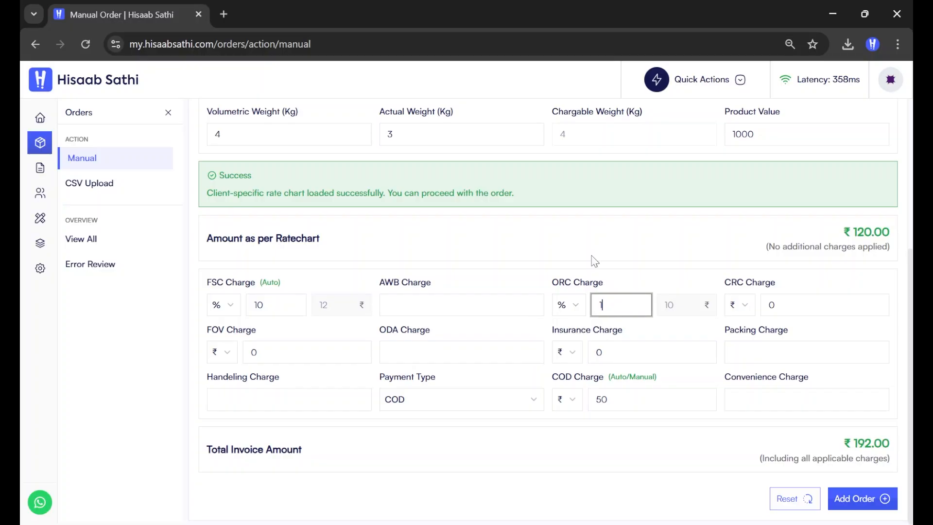
scroll(593, 233, up, 1)
click(690, 378)
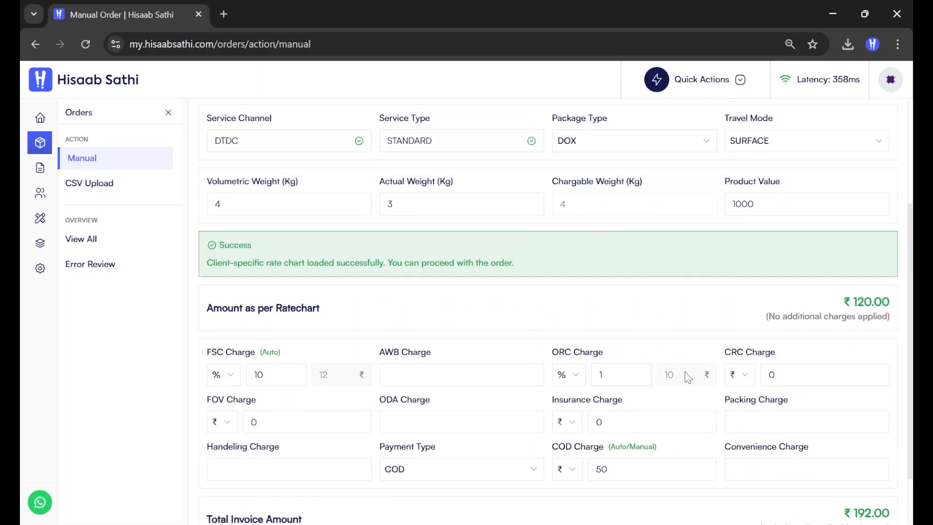
- Switch the ORC charge back to a fixed rupee amount and set it to ₹10
click(568, 374)
click(563, 397)
click(590, 373)
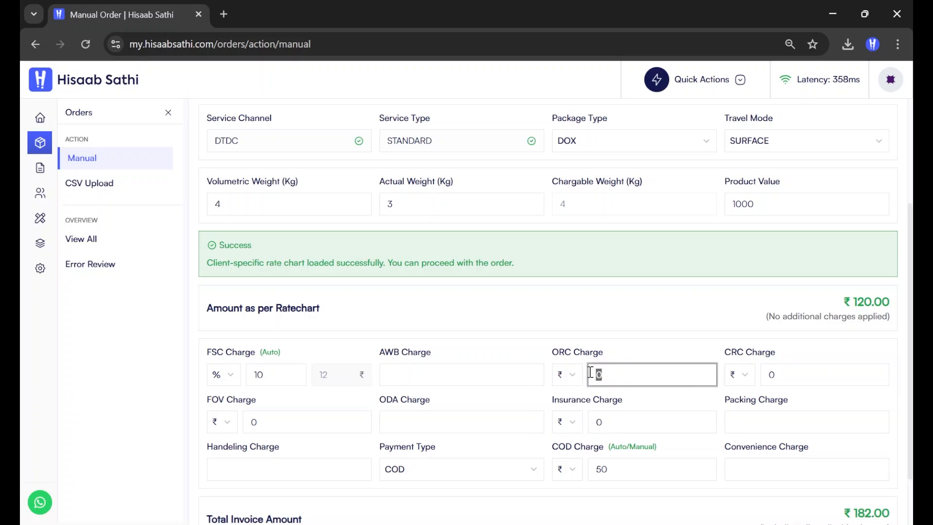
text(10)
- Review the payment types, keep COD selected and set the COD charge to ₹100
scroll(537, 317, down, 1)
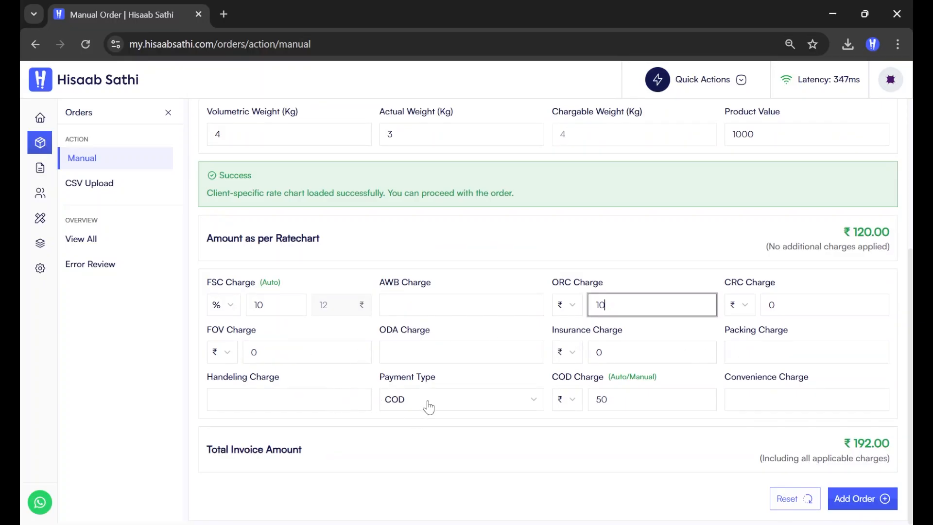
click(460, 401)
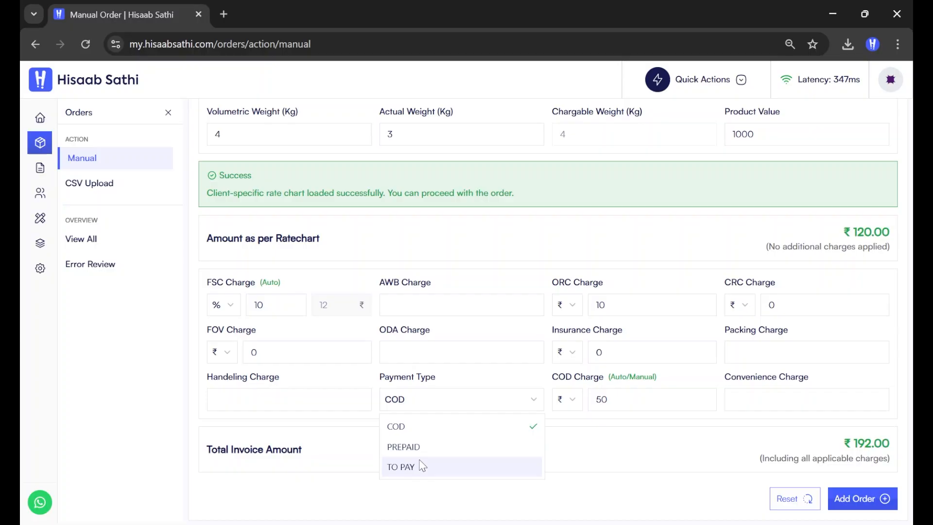
click(435, 432)
click(620, 399)
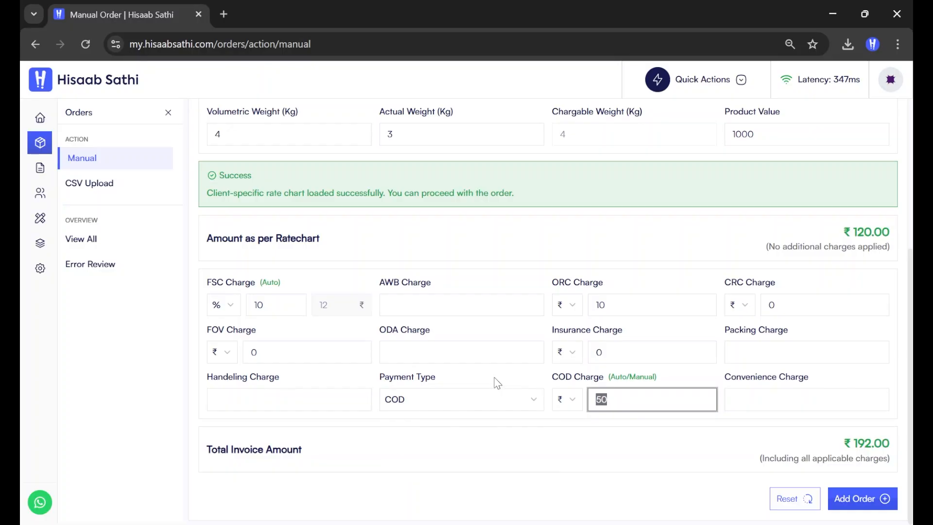
text(100)
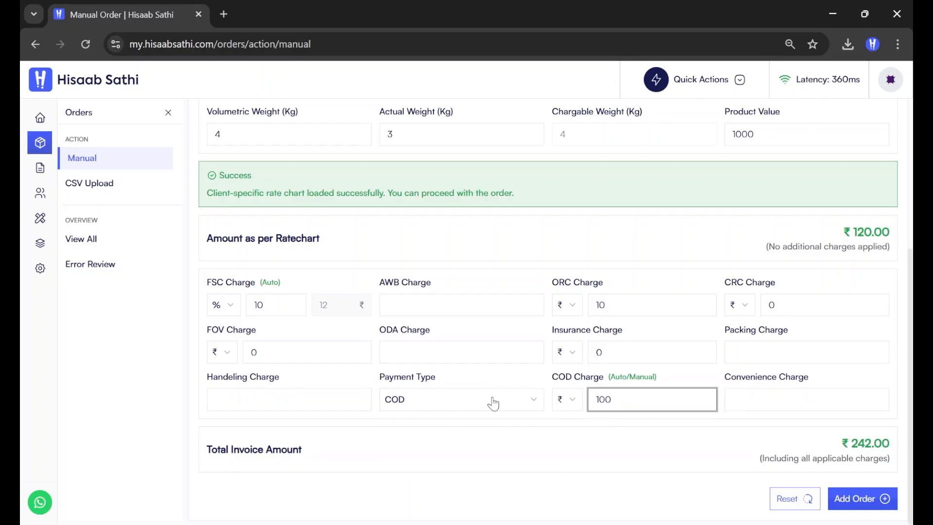
- Try the PREPAID payment type, change it to TO PAY and open the To Pay Amount for entry
click(491, 399)
click(458, 444)
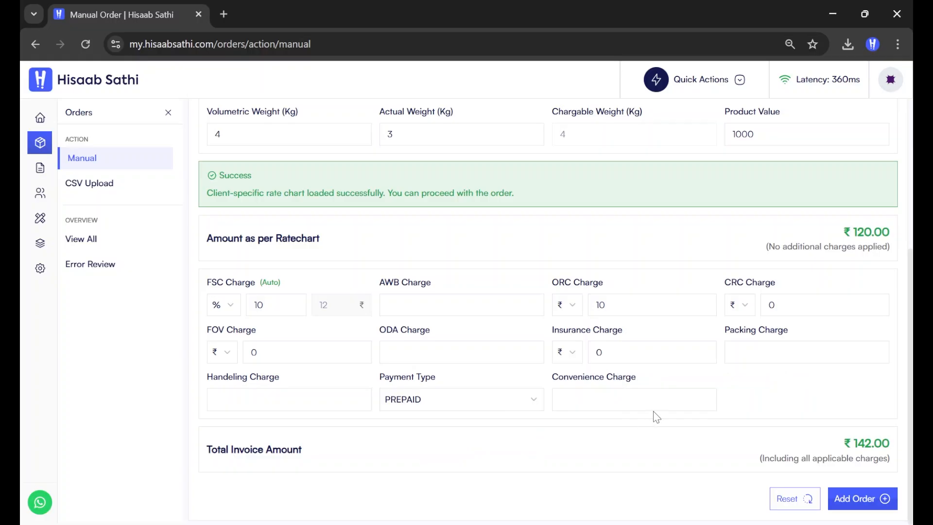
click(530, 408)
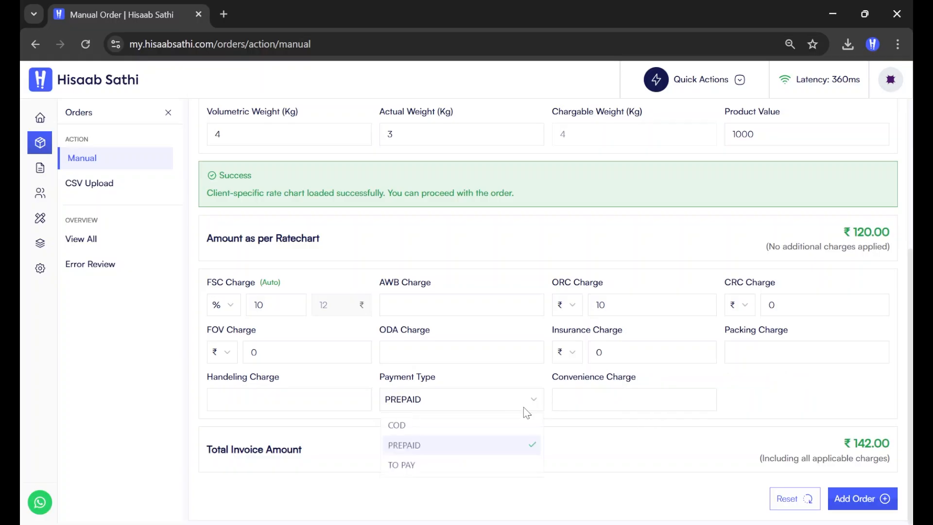
click(401, 467)
click(577, 402)
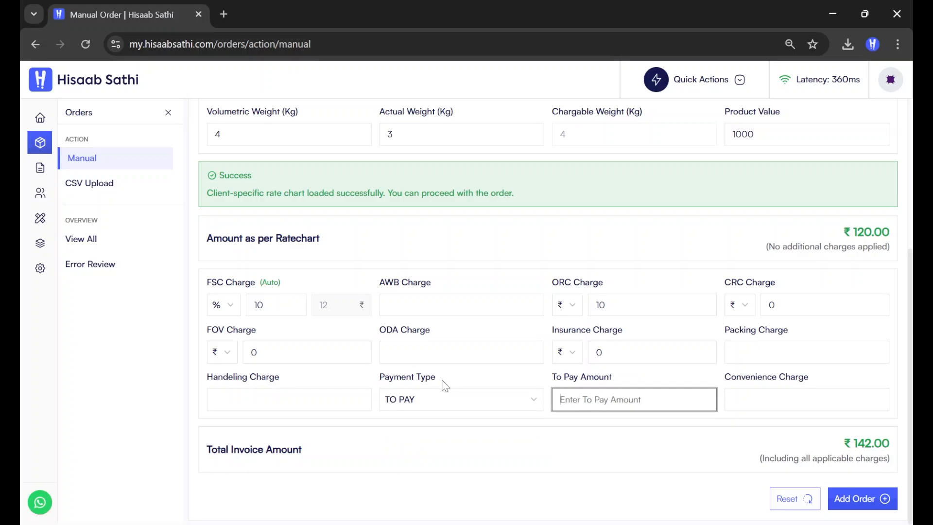
- Set the payment type to PREPAID, try a Convenience Charge of -13 and adjust it to 0
click(505, 401)
click(444, 443)
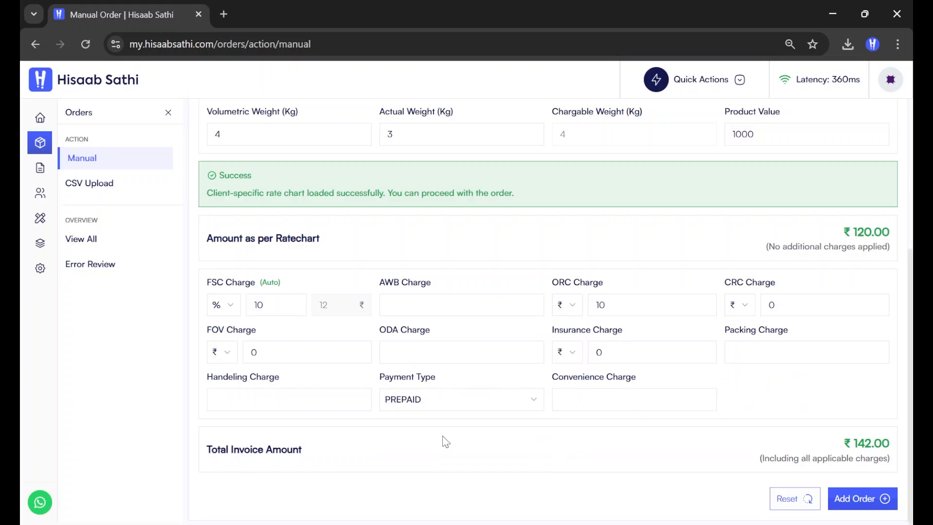
click(620, 395)
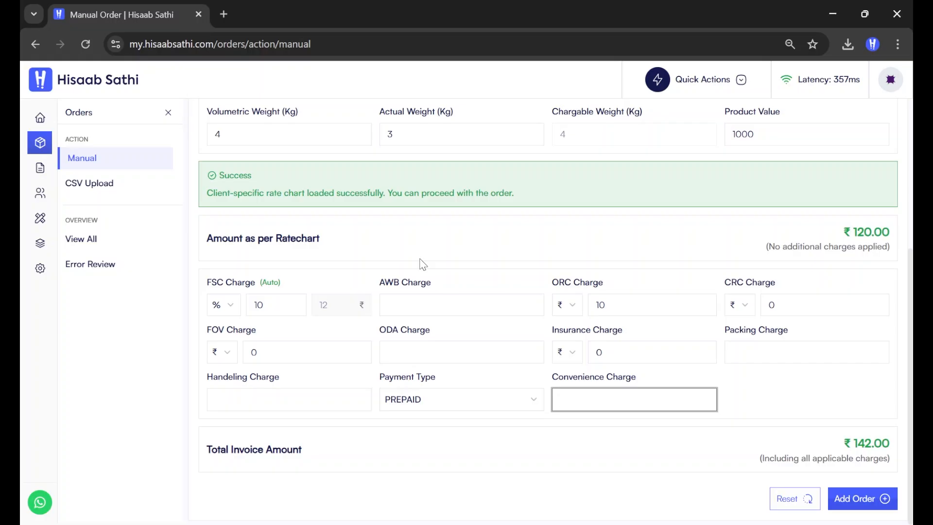
text(-13)
key(Up)
key(Up)
key(Up)
key(Up)
key(Up)
key(Up)
key(Up)
key(Up)
key(Up)
key(Up)
key(Up)
key(Up)
key(Up)
key(Up)
key(Up)
key(Up)
key(Up)
key(Up)
key(Down)
key(Down)
key(Down)
key(Down)
key(Down)
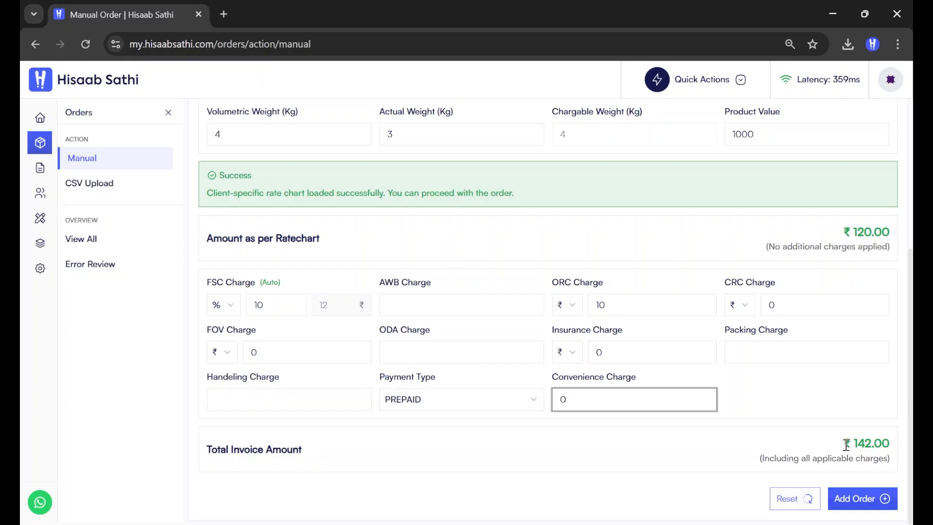
- Check the service, weight and charge details of the manual order and submit it
scroll(628, 279, up, 5)
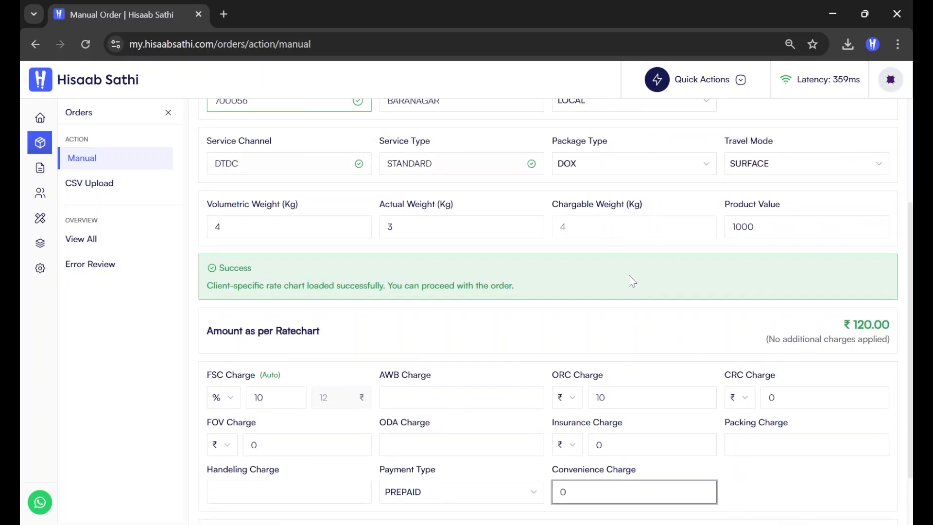
scroll(654, 293, down, 5)
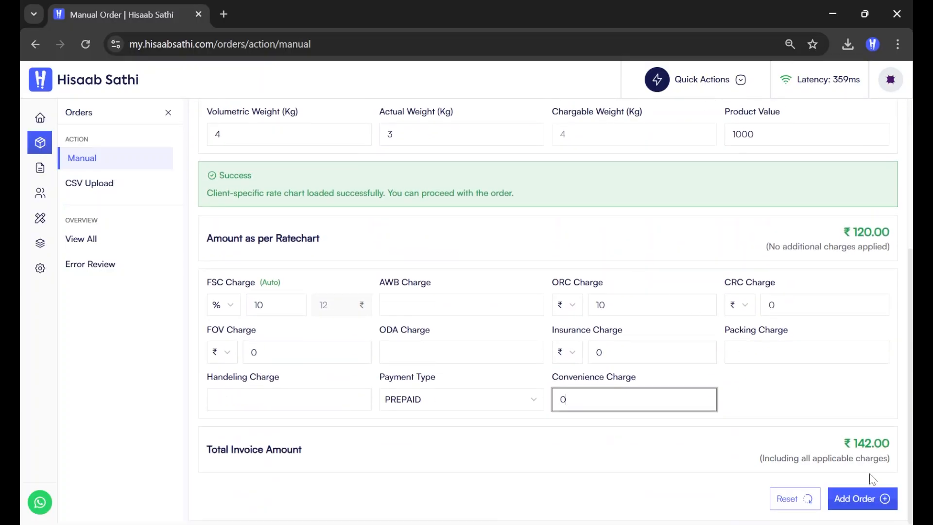
click(863, 505)
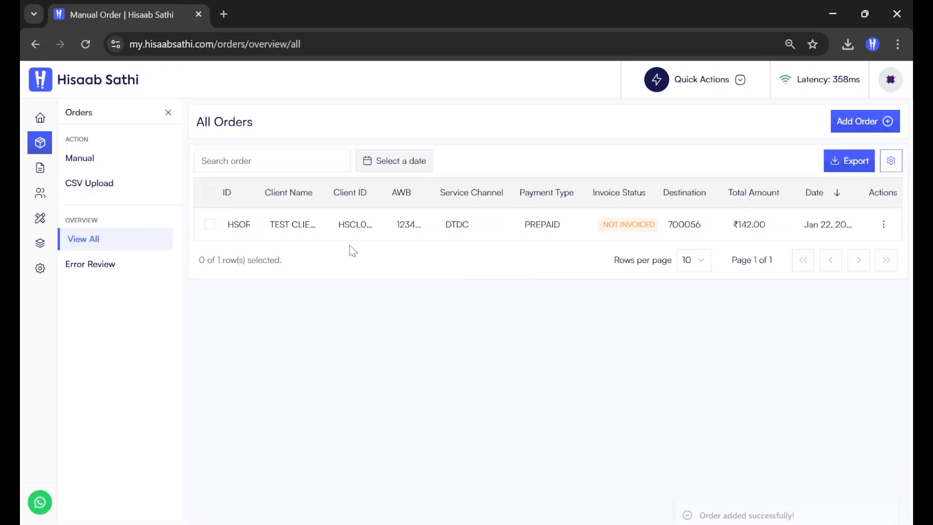
- Narrow the ID column, widen the Client Name column and check the new order's invoice status and total amount
drag(251, 181, 146, 187)
drag(306, 191, 423, 198)
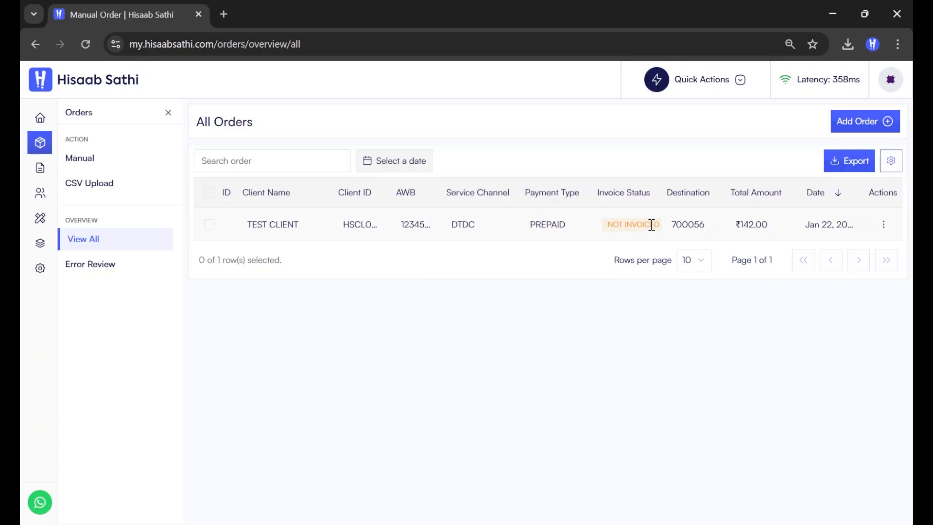
mouse_move(654, 226)
mouse_down()
mouse_move(603, 229)
mouse_move(670, 225)
mouse_up()
click(607, 229)
click(670, 224)
drag(779, 223, 733, 224)
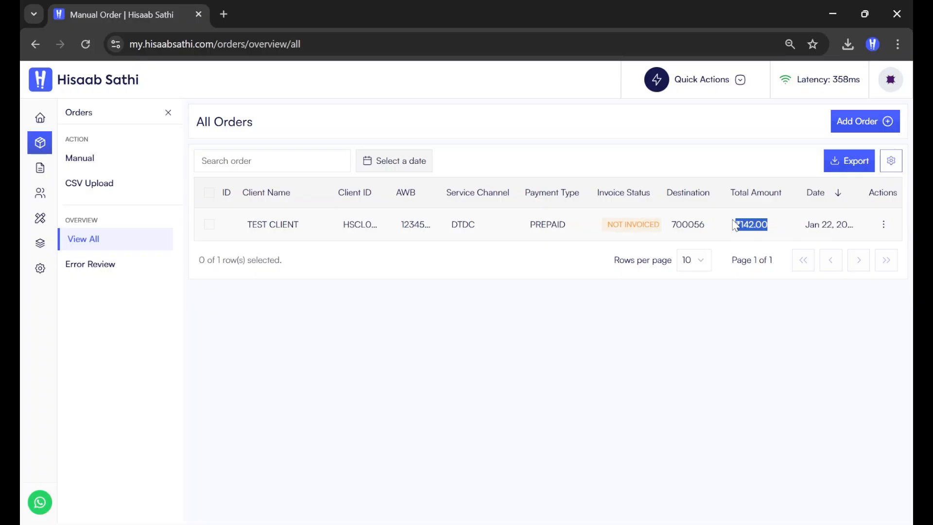
click(745, 343)
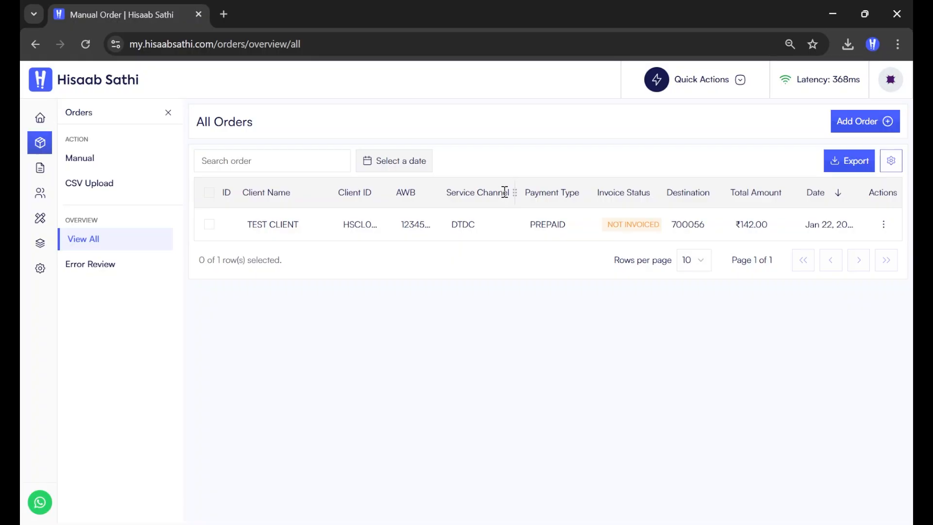
- Update the TEST CLIENT order with a Convenience Charge of ₹10 and save it
click(882, 228)
click(851, 251)
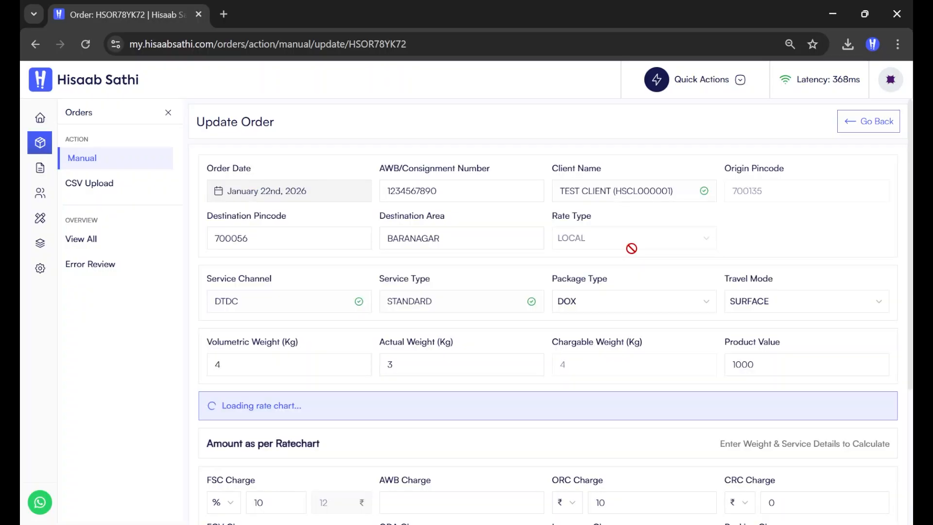
scroll(607, 262, down, 5)
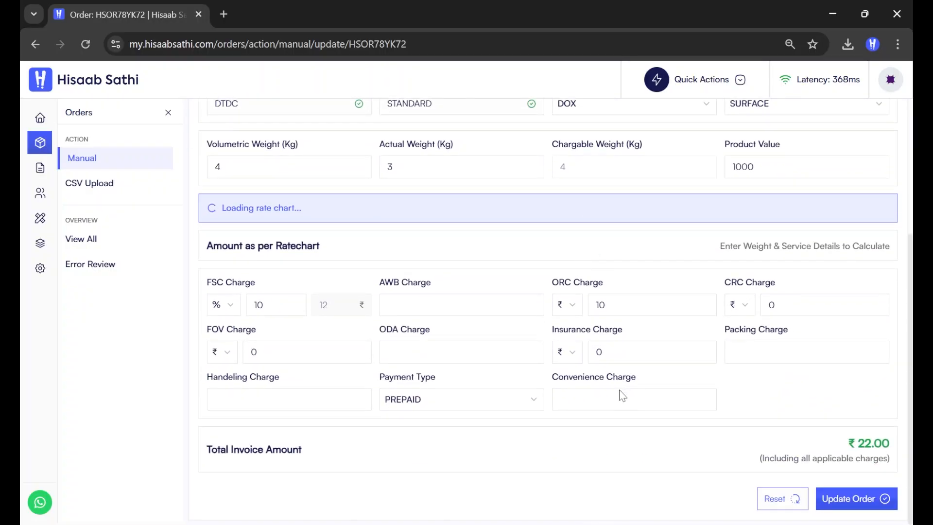
scroll(243, 217, up, 1)
click(245, 218)
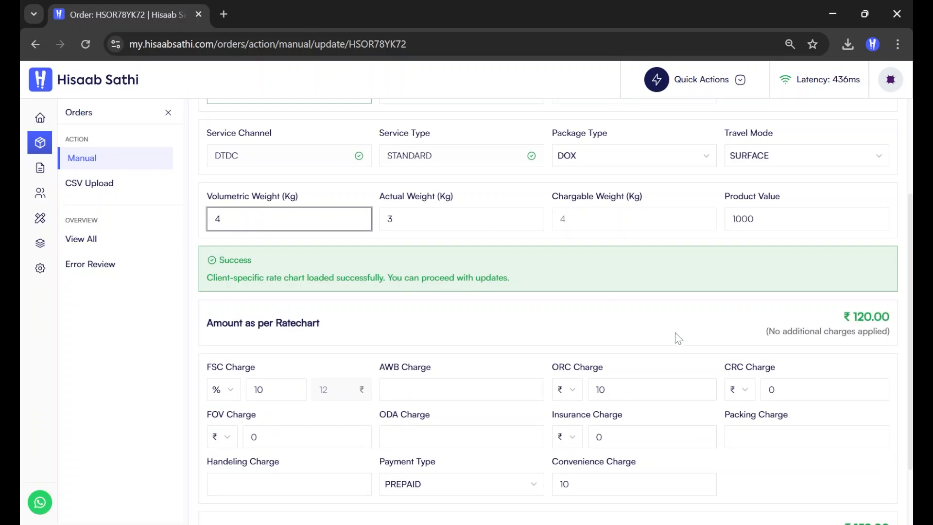
scroll(677, 338, down, 2)
click(853, 503)
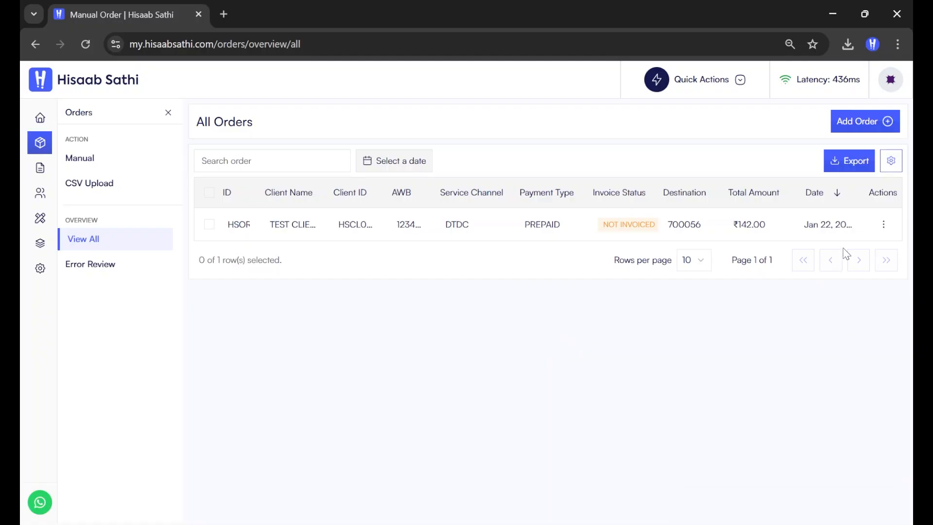
- Check the updated order's total amount, then open its delete confirmation and dismiss it without deleting the order
drag(763, 236, 724, 227)
click(902, 418)
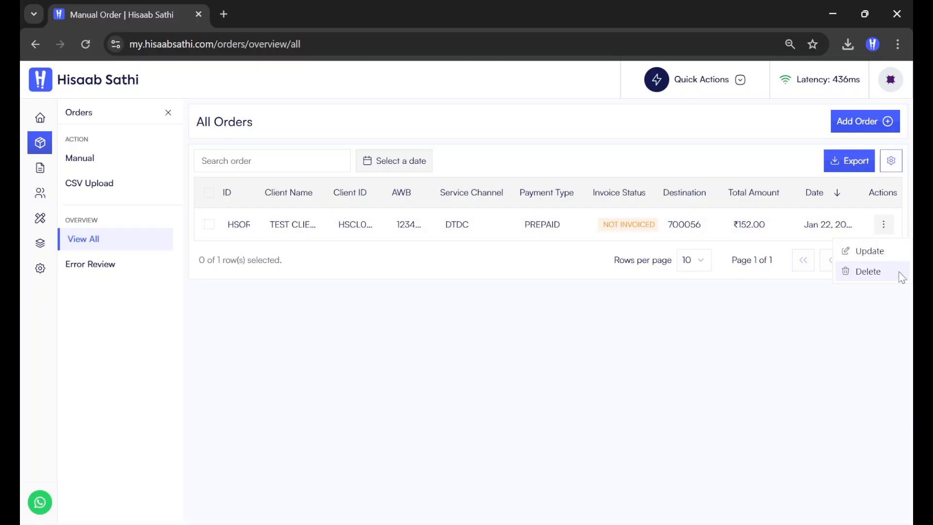
click(867, 271)
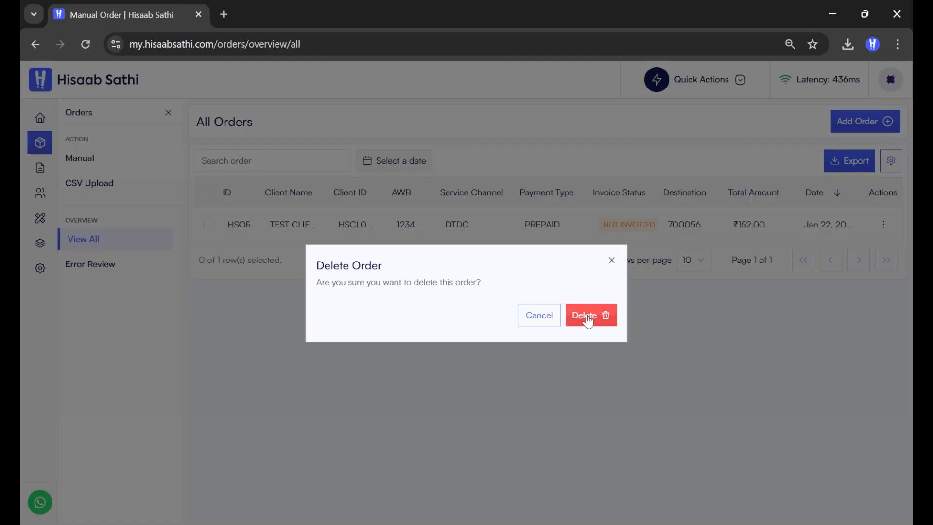
click(611, 261)
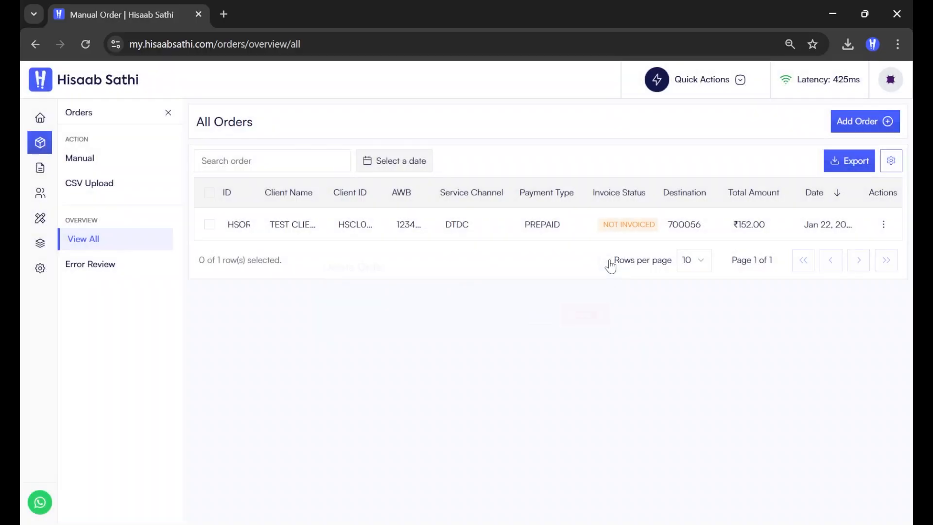
- Review the date range filter and the export format options for the order list without applying any
click(412, 159)
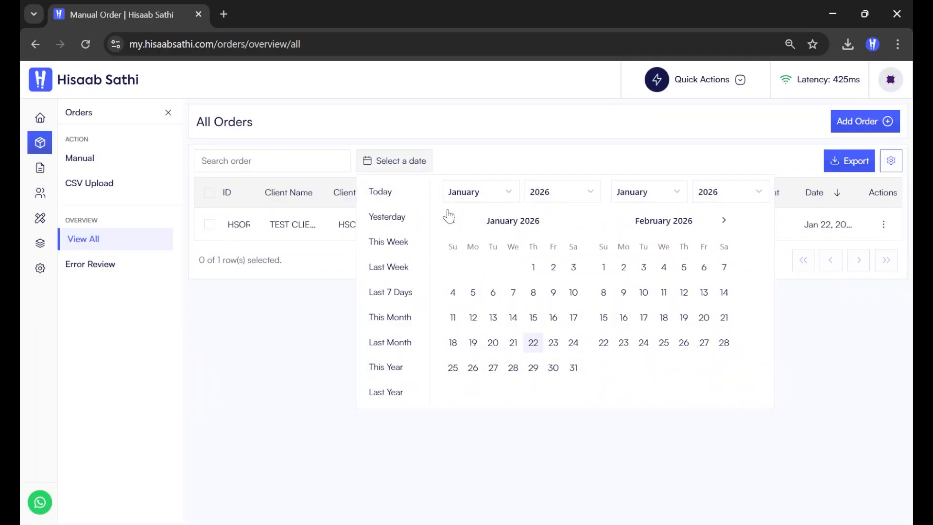
click(808, 286)
click(831, 156)
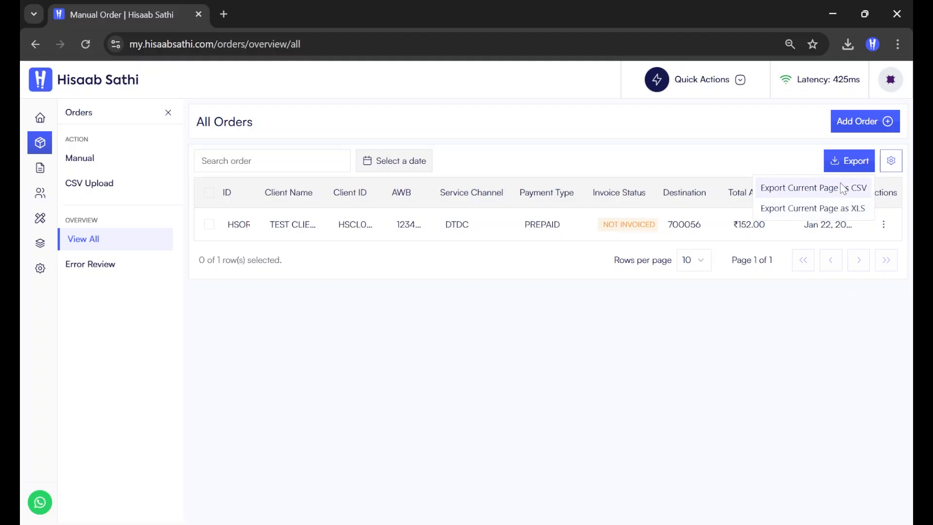
click(632, 141)
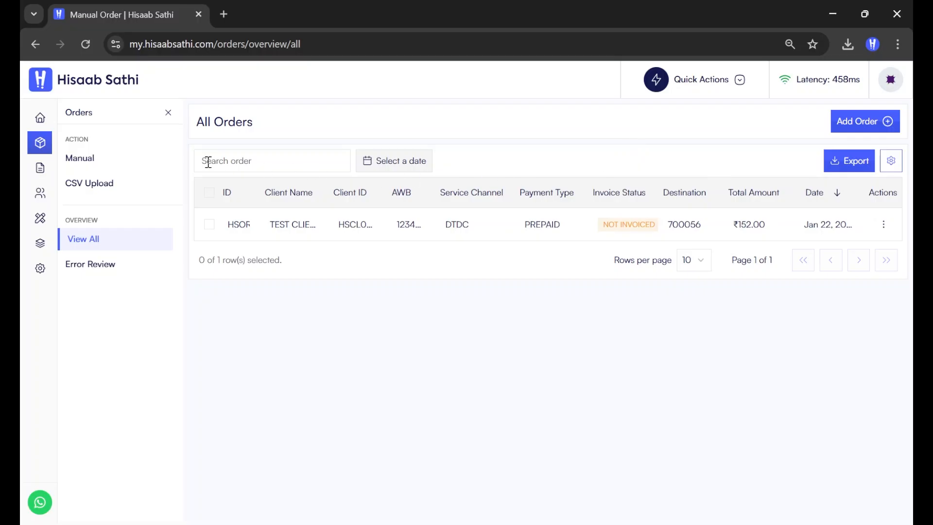